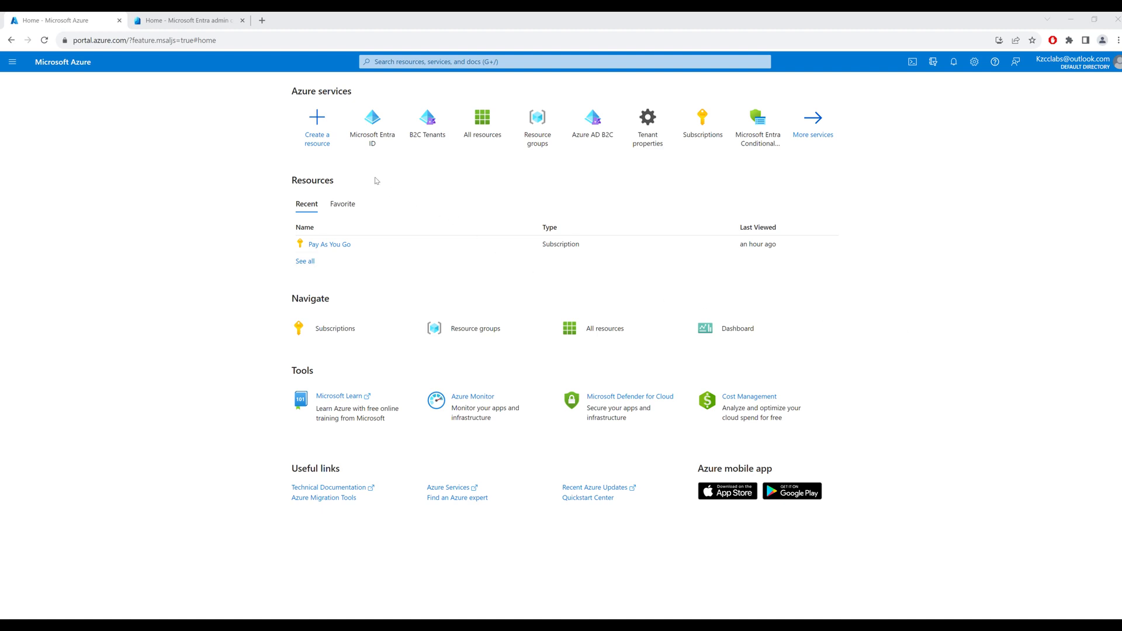
Open the password reset settings of the Default Directory in Microsoft Entra ID
{"action": "left_click", "coordinate": [371, 144]}
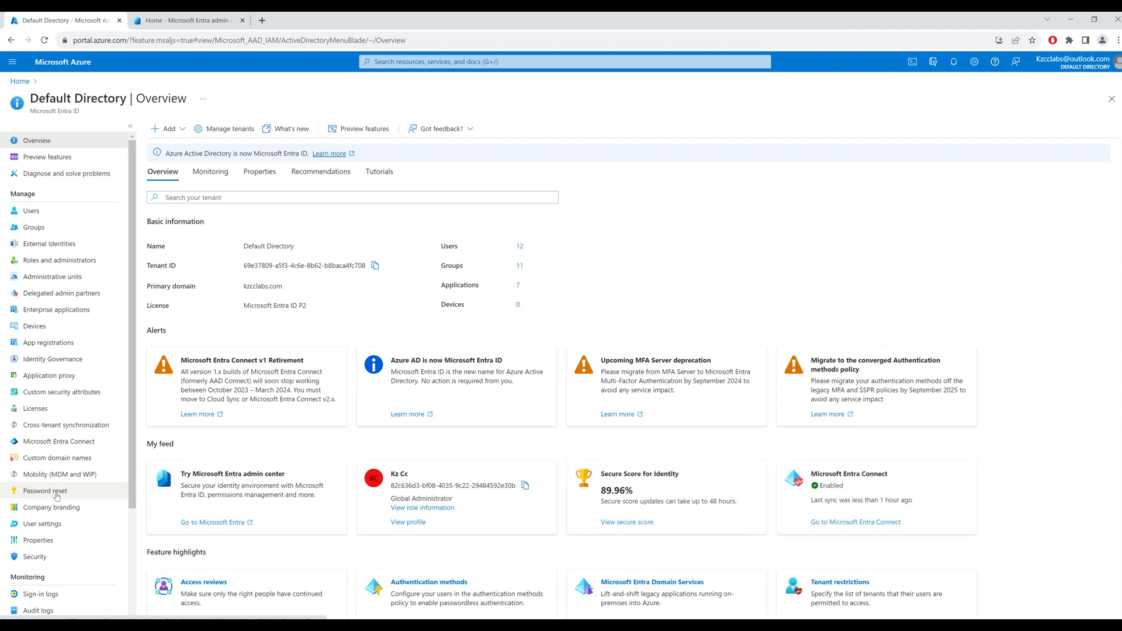
{"action": "left_click", "coordinate": [57, 494]}
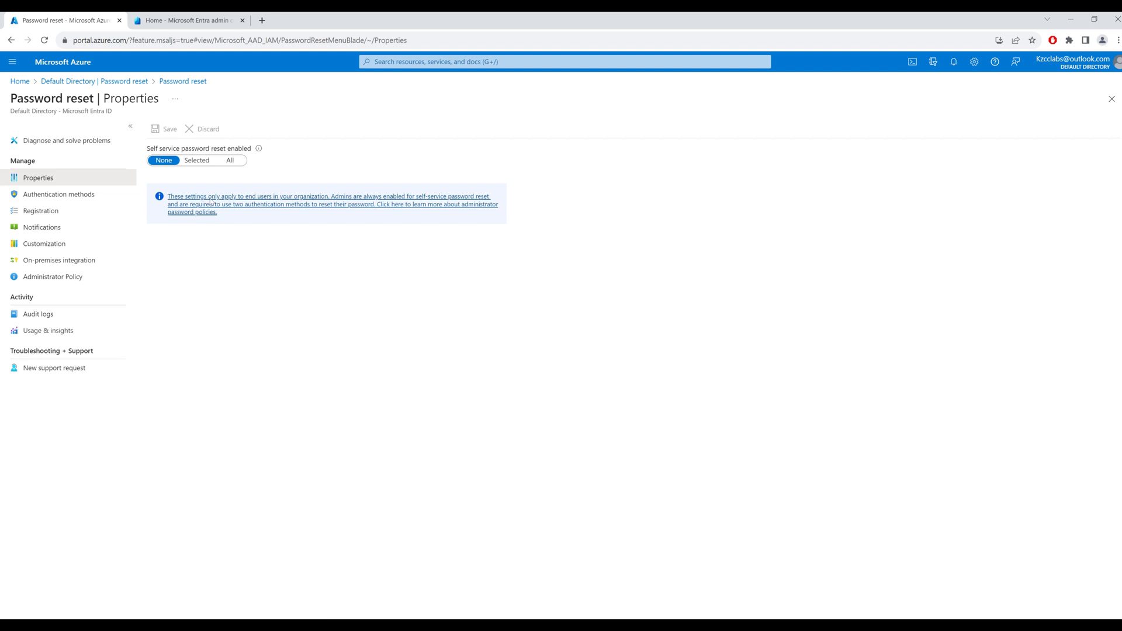
{"action": "left_click", "coordinate": [262, 20]}
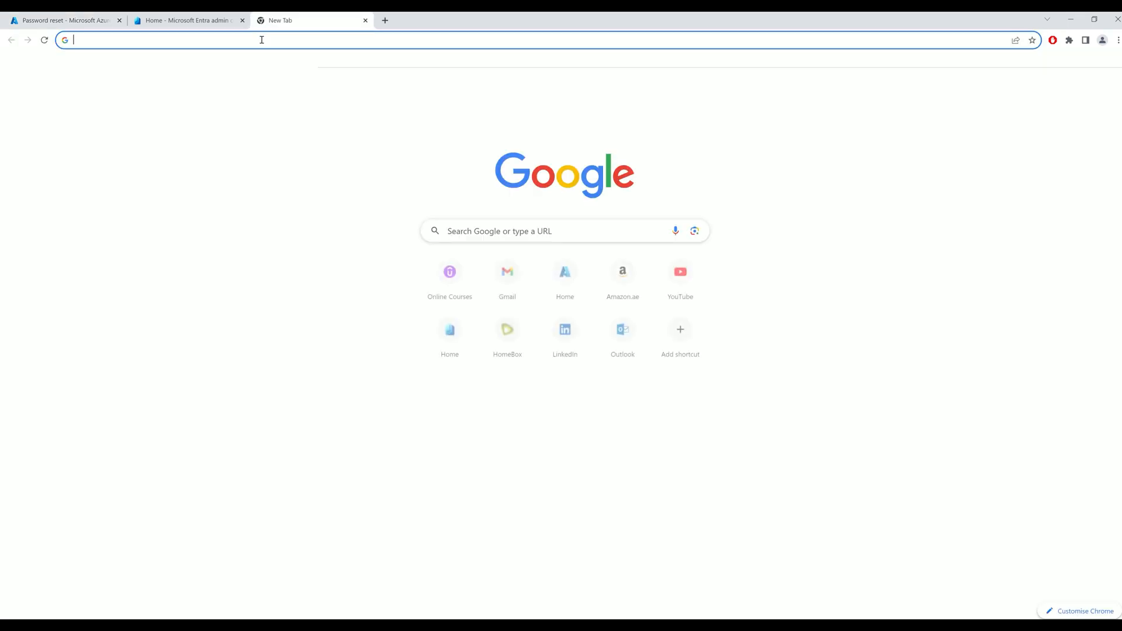
{"action": "left_click", "coordinate": [262, 39]}
{"action": "type", "text": "https"}
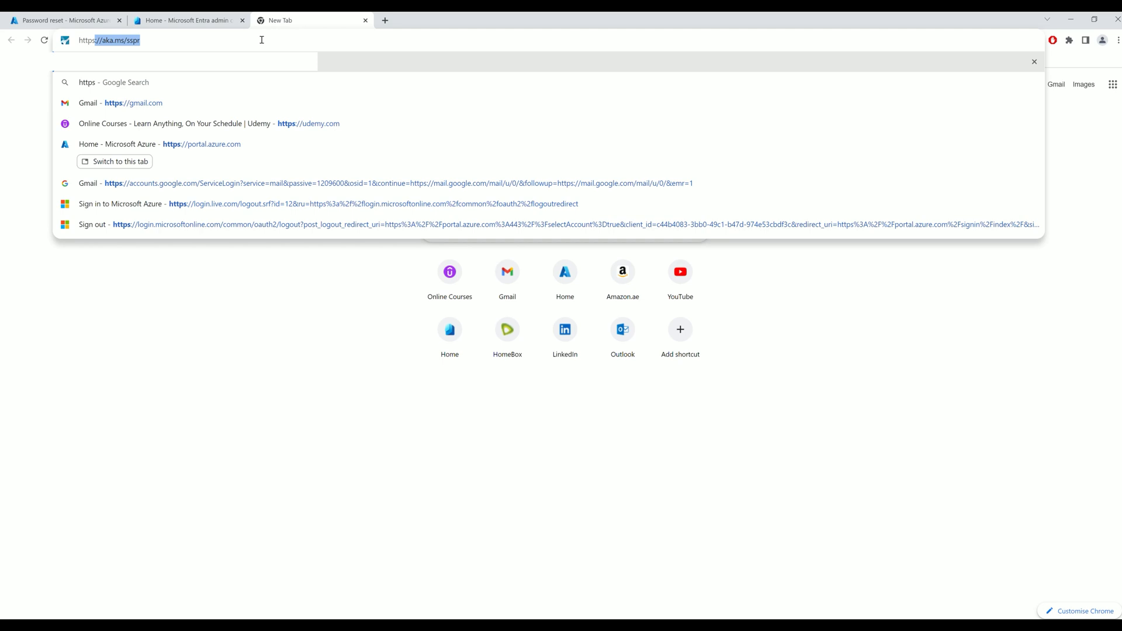
{"action": "key", "text": "Return"}
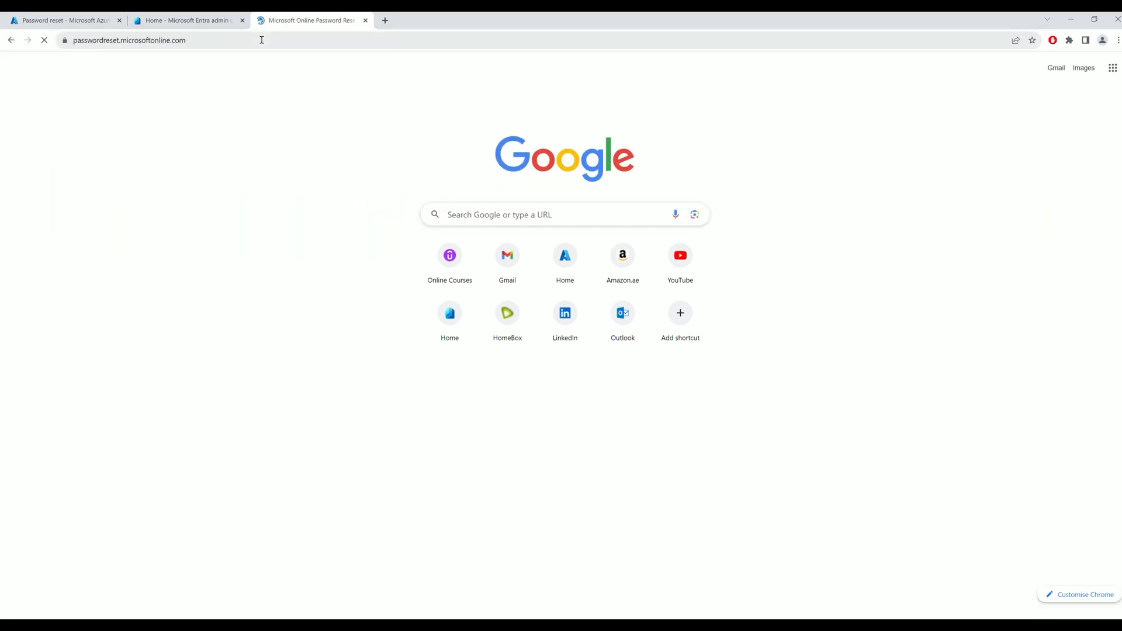
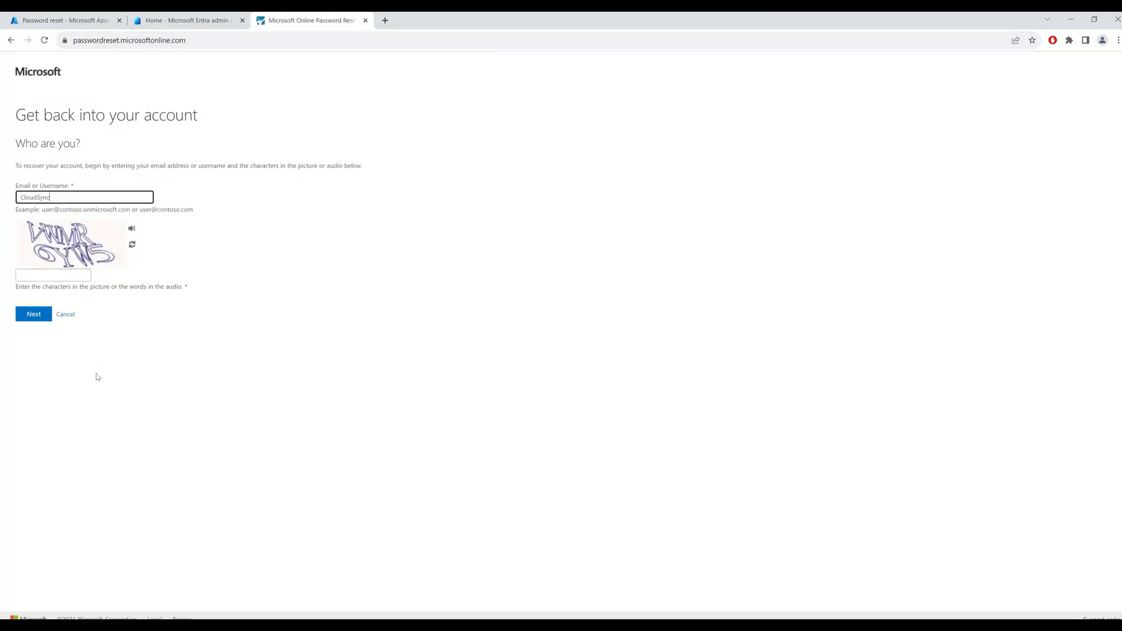
Try to recover the synced test user's account by submitting its email address and the CAPTCHA characters, and close the reset page
{"action": "left_click", "coordinate": [70, 276]}
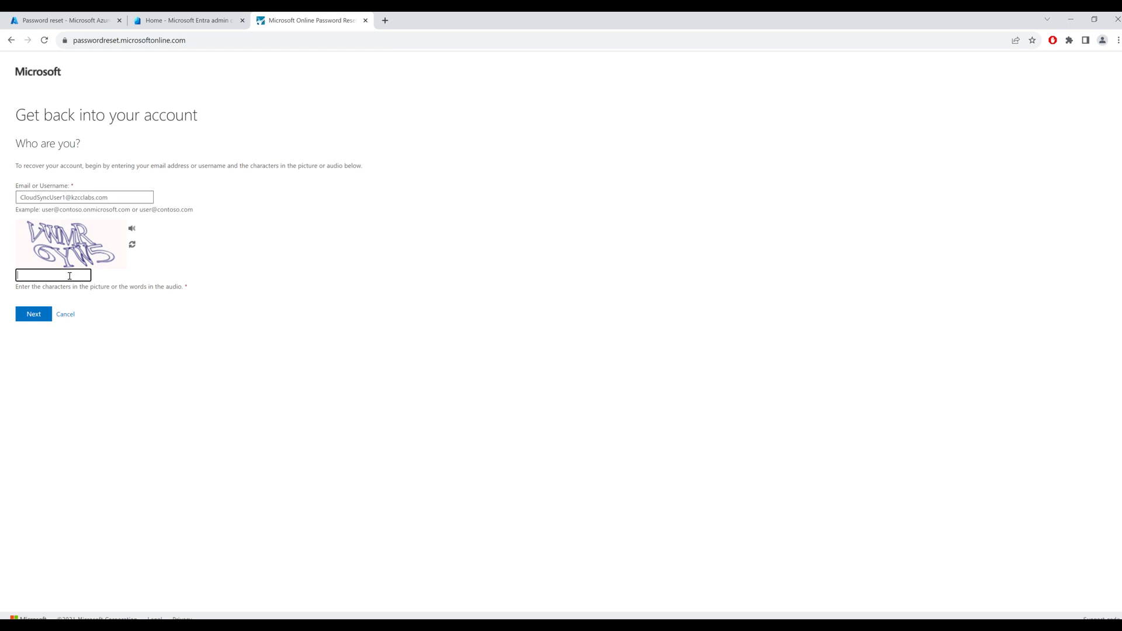
{"action": "type", "text": "VWMR6YW5"}
{"action": "left_click", "coordinate": [50, 313]}
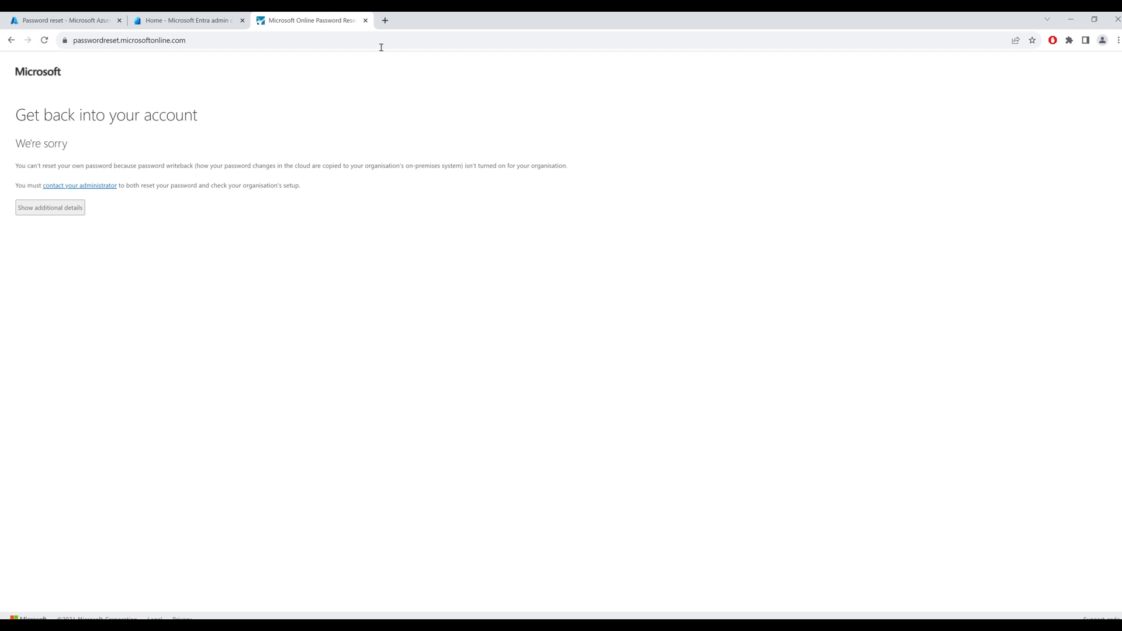
{"action": "left_click", "coordinate": [365, 21]}
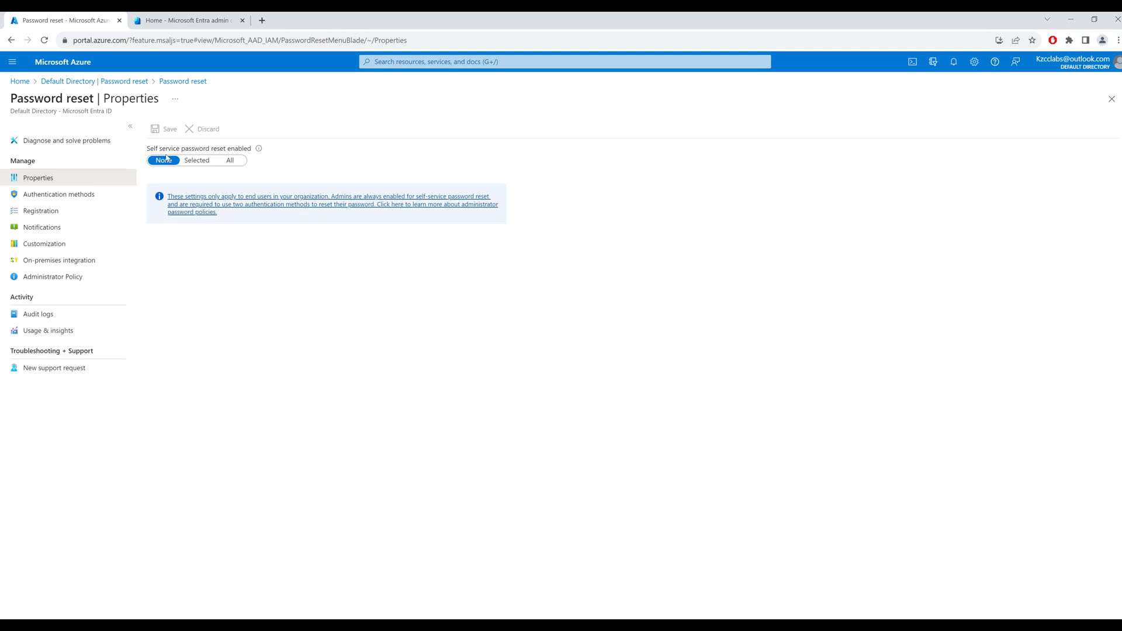
Enable self-service password reset for All users and save the policy
{"action": "left_click", "coordinate": [233, 163]}
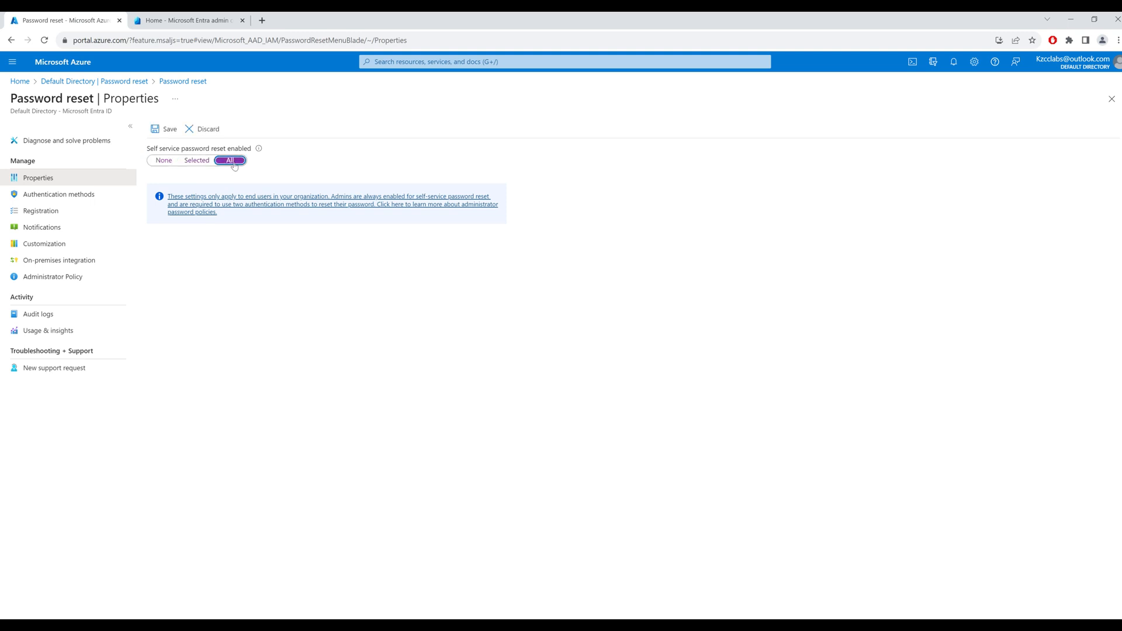
{"action": "left_click", "coordinate": [165, 132]}
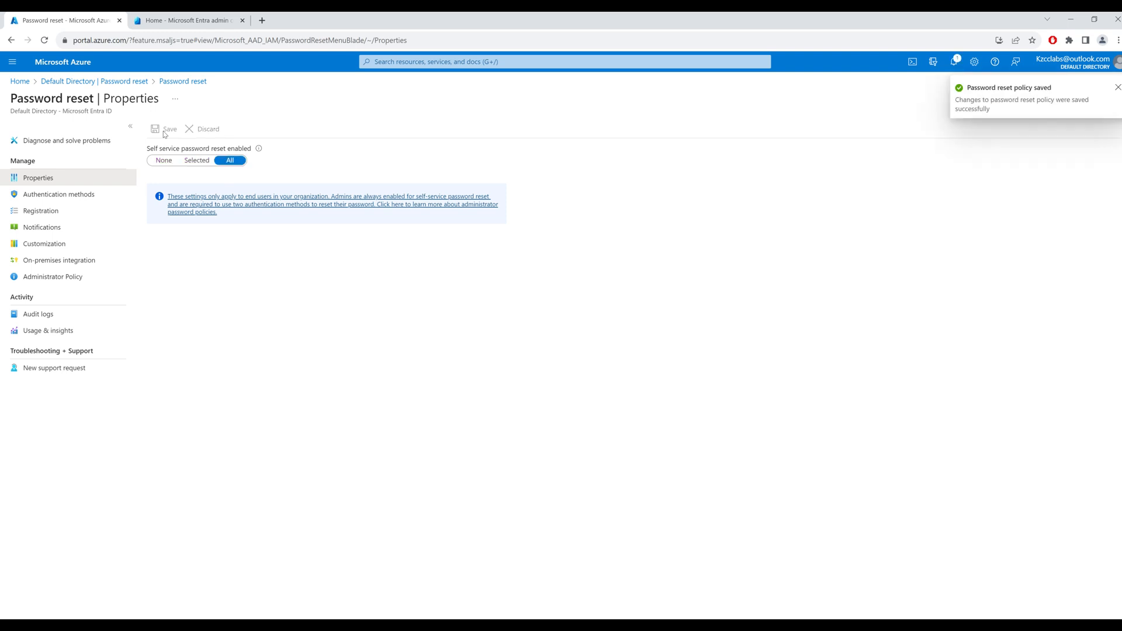
Add Email and Mobile app code to the authentication methods available for password reset, leaving Security questions off, and save
{"action": "left_click", "coordinate": [76, 198]}
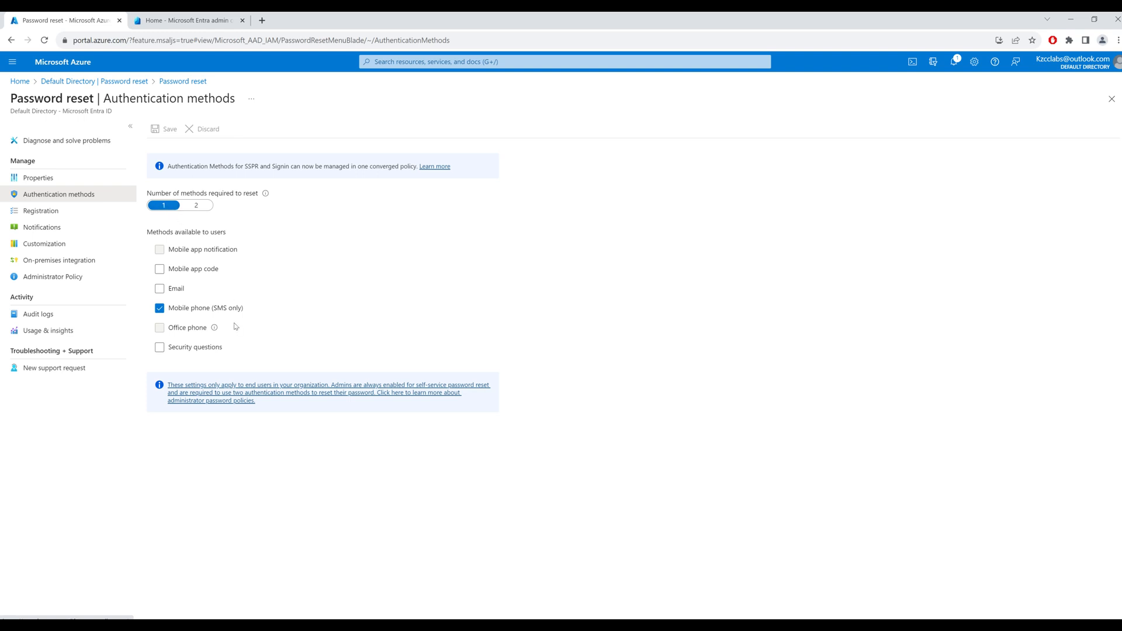
{"action": "left_click", "coordinate": [164, 289]}
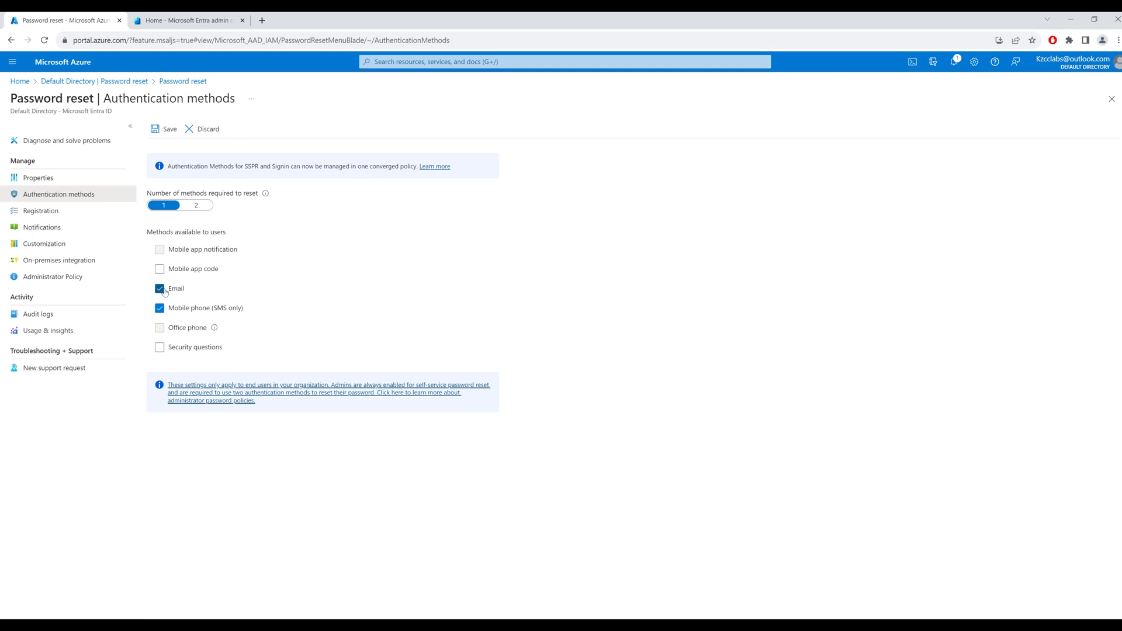
{"action": "left_click", "coordinate": [161, 272]}
{"action": "left_click", "coordinate": [160, 348]}
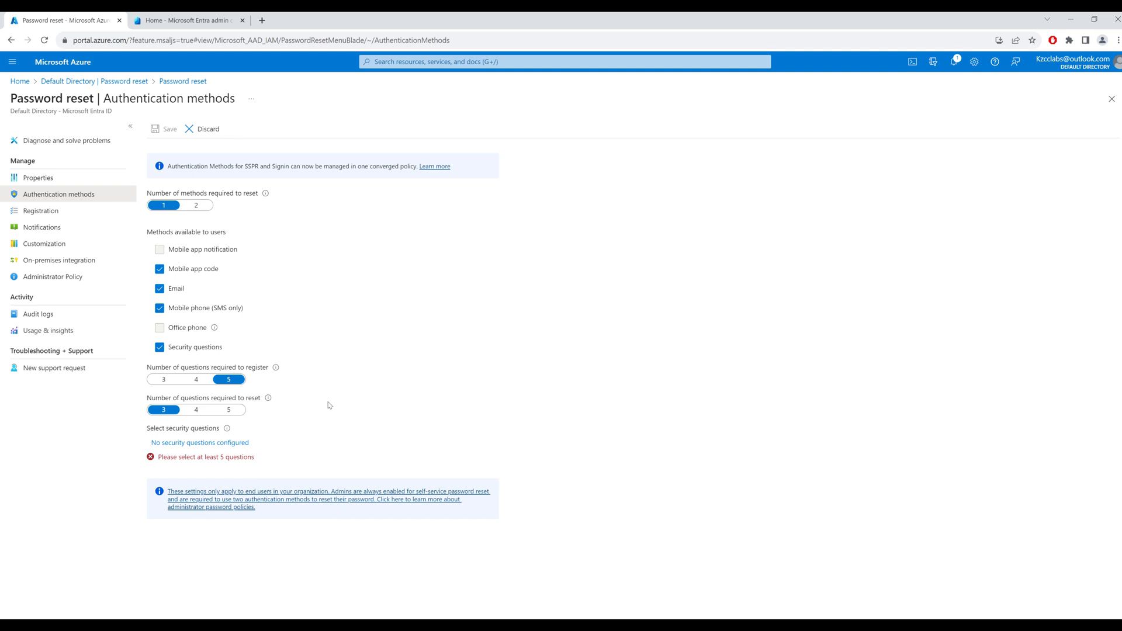
{"action": "left_click", "coordinate": [160, 347]}
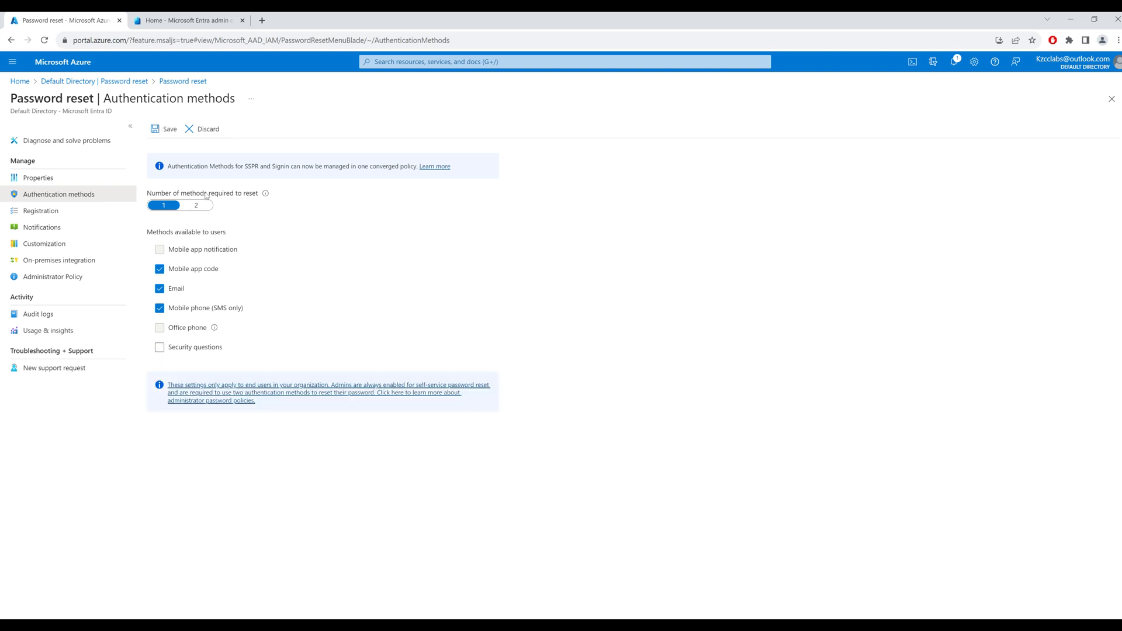
{"action": "left_click", "coordinate": [165, 133]}
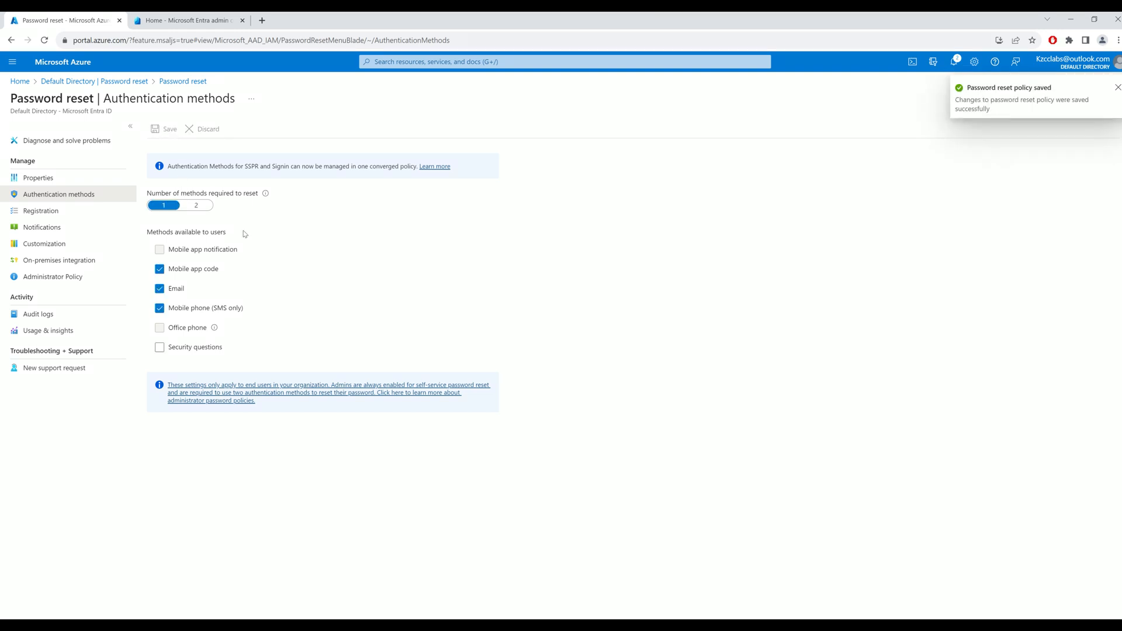
Review the Registration, Notifications and Customization settings for password reset
{"action": "left_click", "coordinate": [56, 212]}
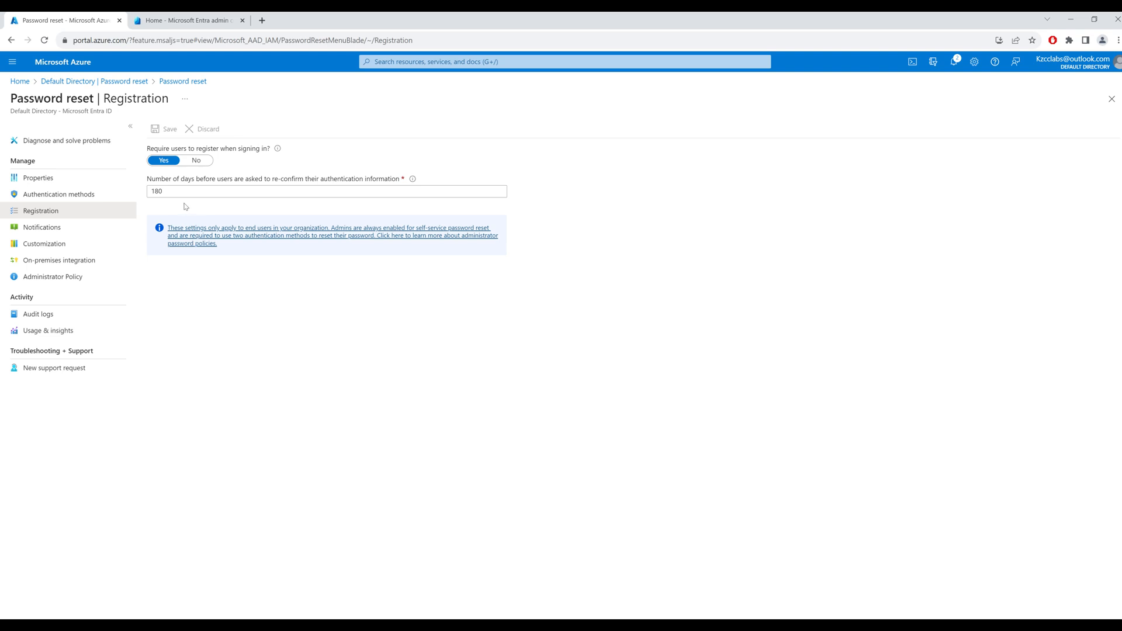
{"action": "left_click", "coordinate": [76, 232]}
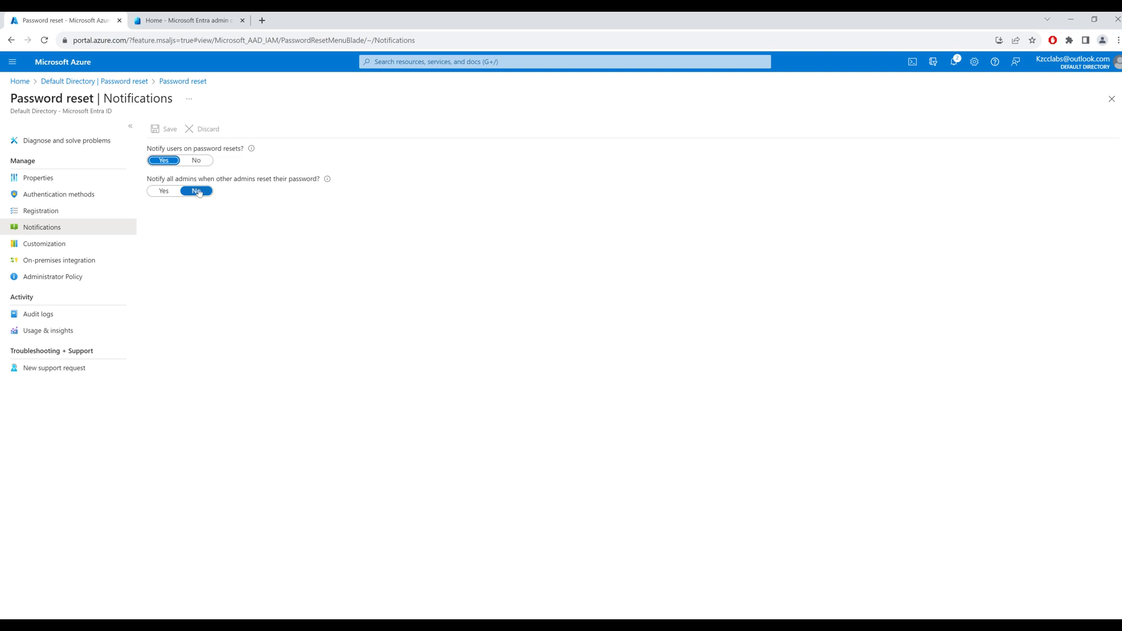
{"action": "left_click", "coordinate": [62, 250]}
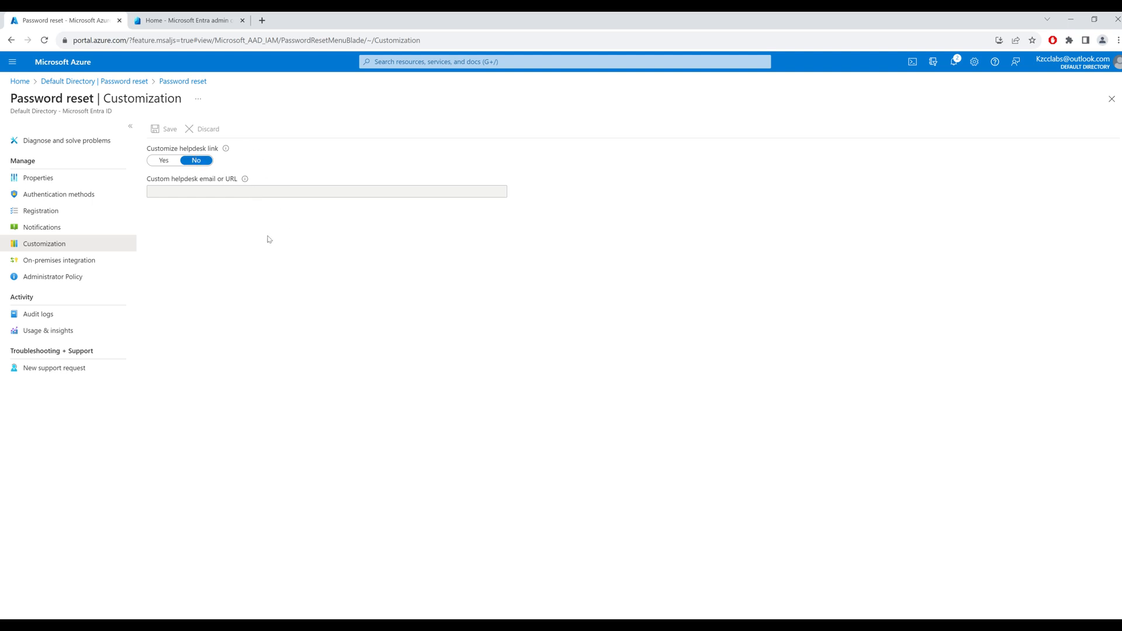
In On-premises integration, enable password writeback with Microsoft Entra Connect cloud sync and account unlock without a password reset, and save
{"action": "left_click", "coordinate": [82, 263]}
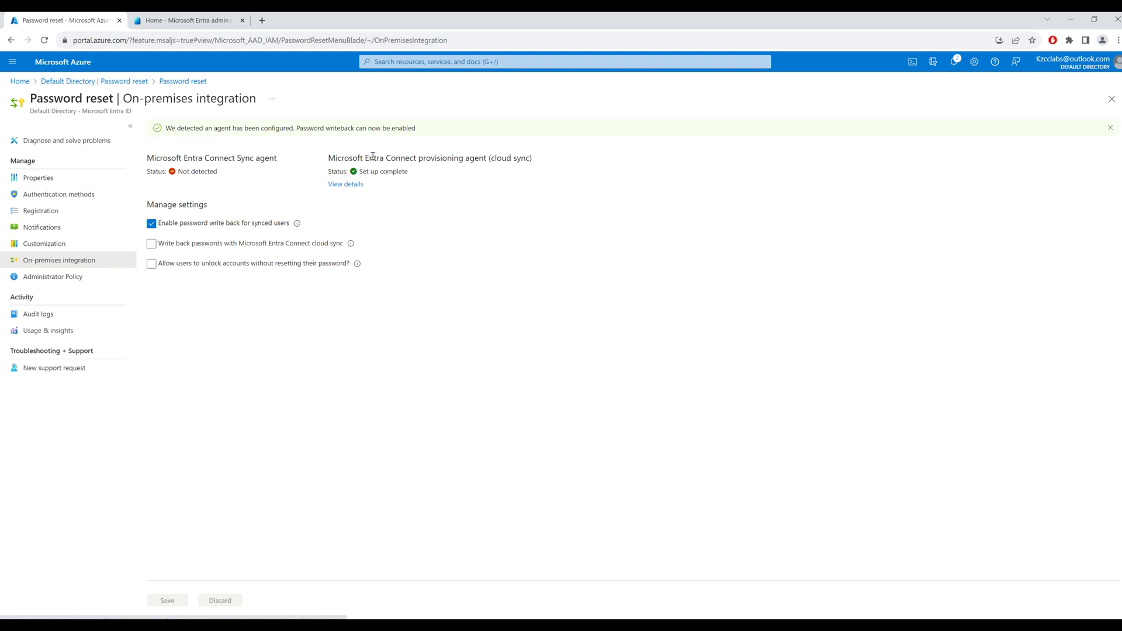
{"action": "left_click_drag", "start_coordinate": [372, 156], "coordinate": [466, 158]}
{"action": "left_click", "coordinate": [478, 184]}
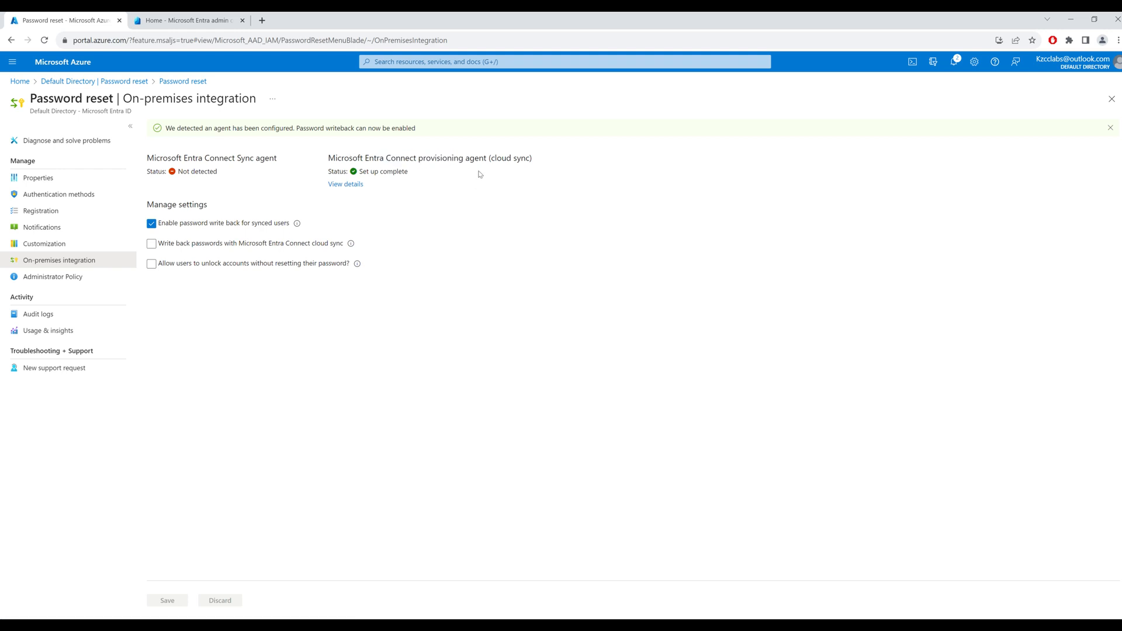
{"action": "left_click", "coordinate": [151, 245]}
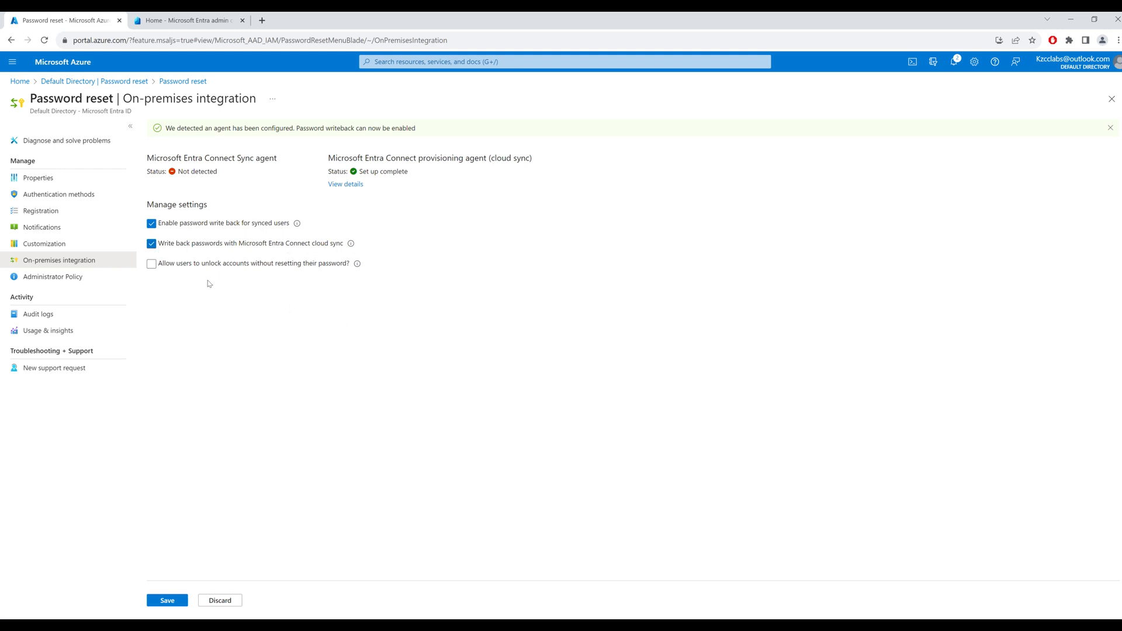
{"action": "left_click", "coordinate": [192, 266]}
{"action": "left_click", "coordinate": [169, 602]}
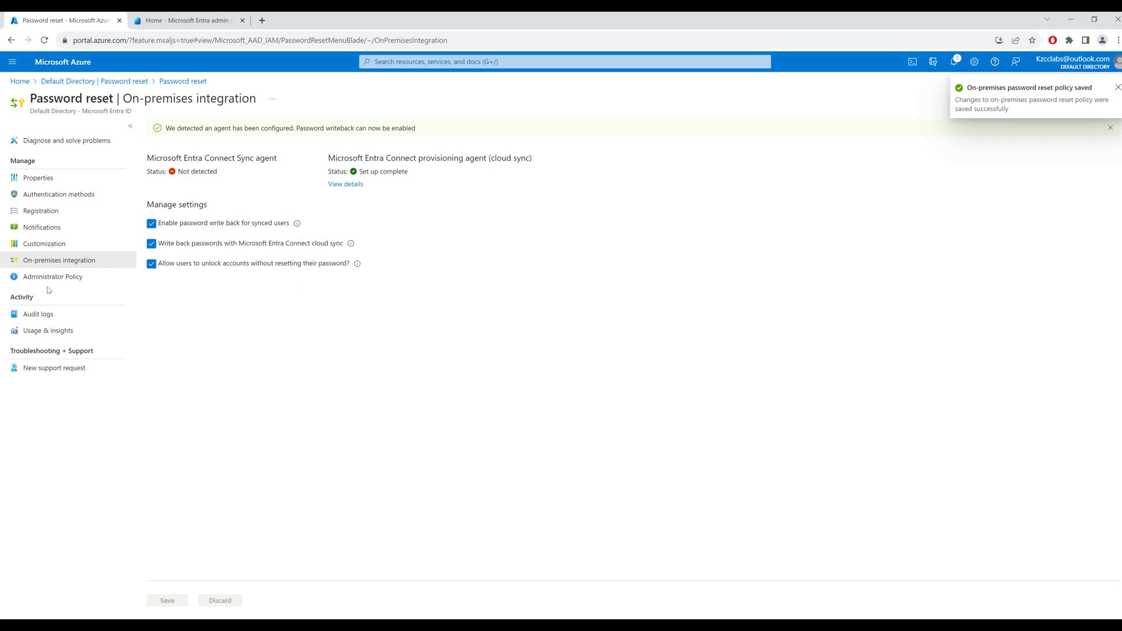
{"action": "left_click", "coordinate": [68, 281]}
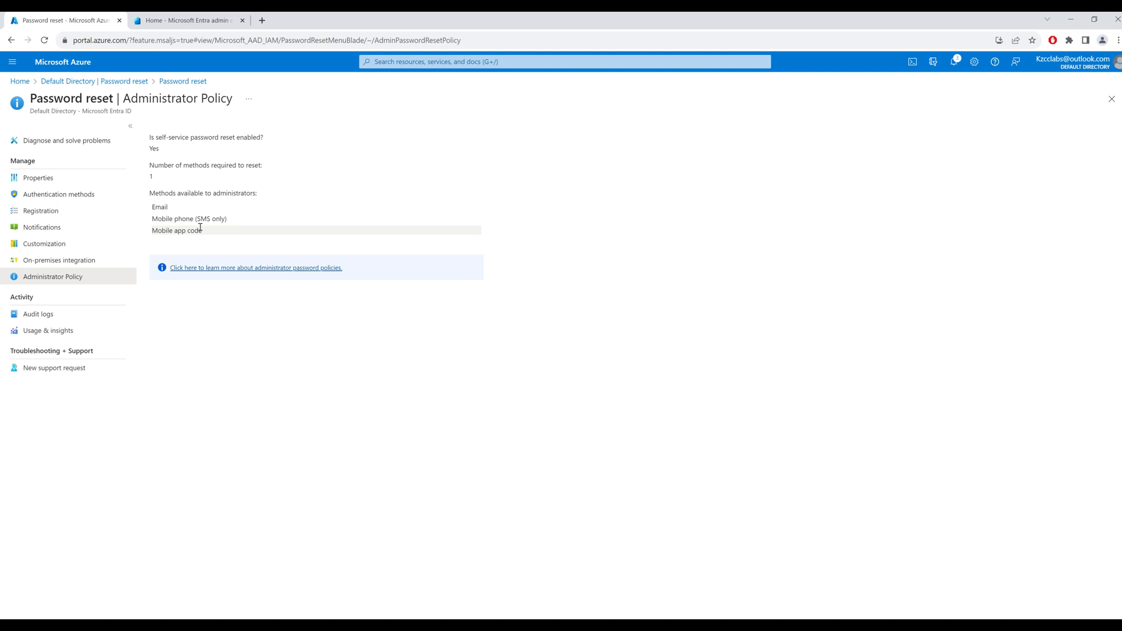
{"action": "left_click", "coordinate": [262, 21]}
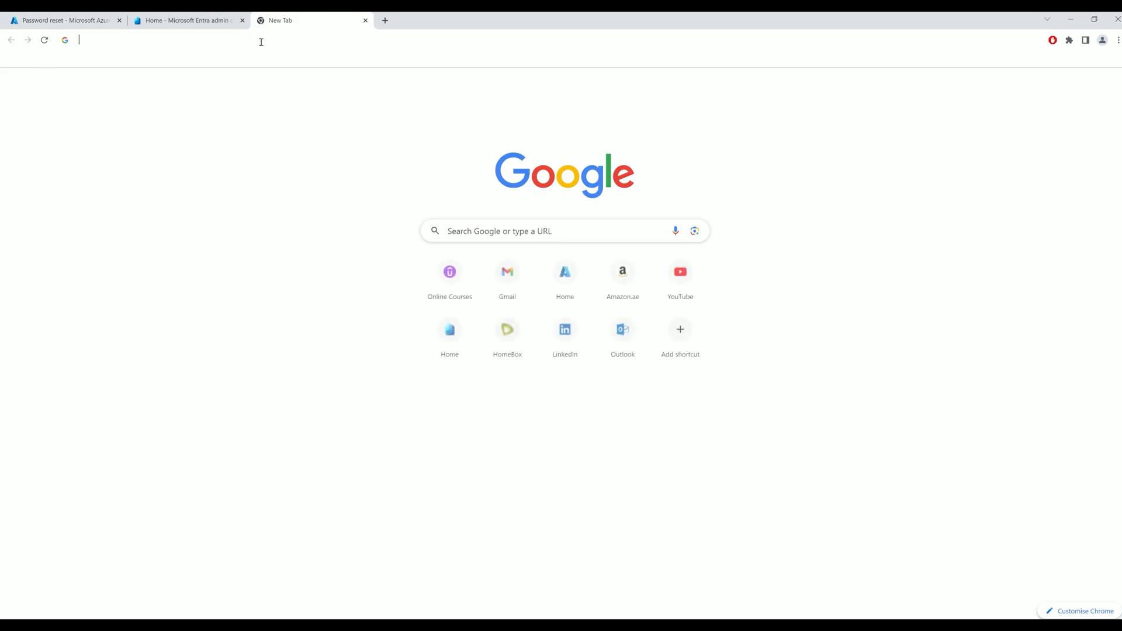
{"action": "left_click", "coordinate": [261, 42]}
{"action": "type", "text": "htt"}
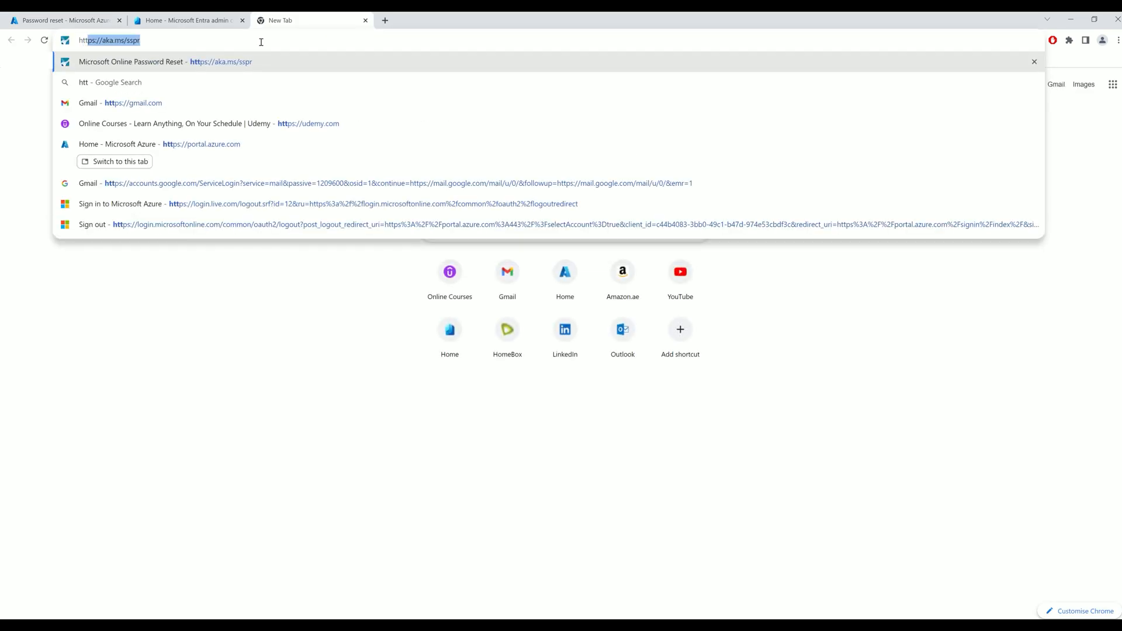
{"action": "key", "text": "Return"}
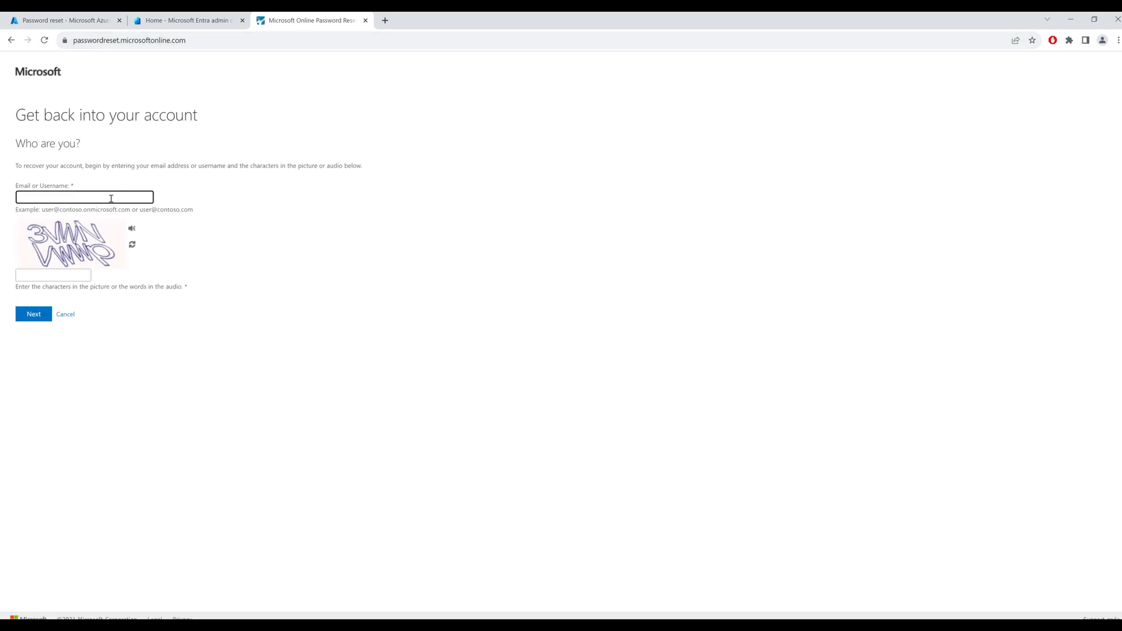
Retry the account recovery by submitting the synced test user's email address with the new CAPTCHA characters
{"action": "key", "text": "Tab"}
{"action": "type", "text": "3VWNVWWP"}
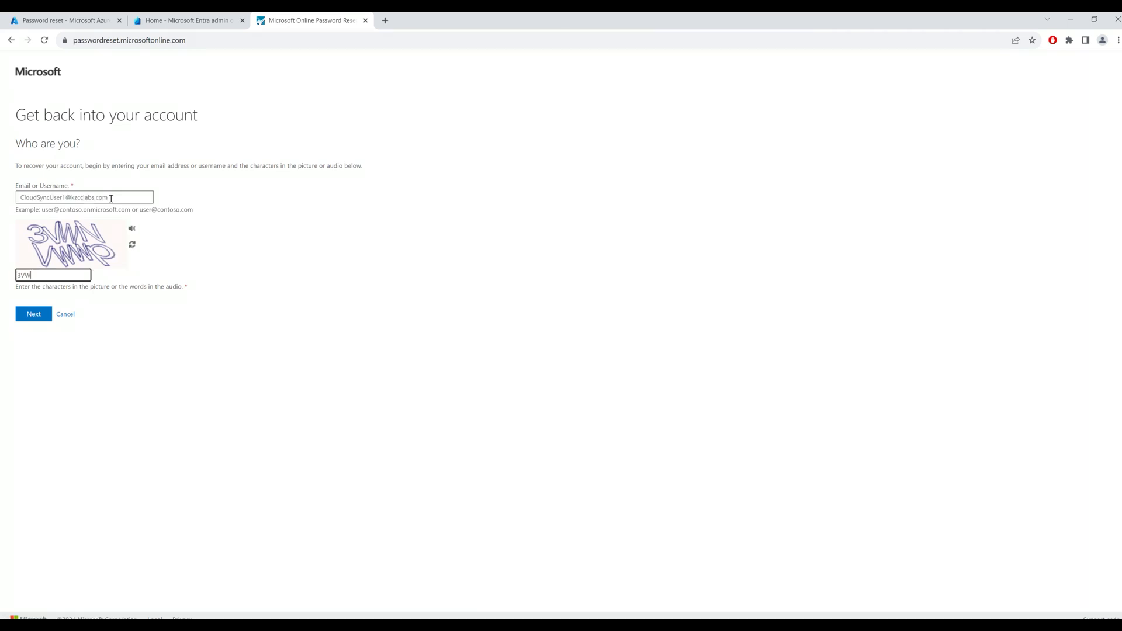
{"action": "left_click", "coordinate": [33, 320]}
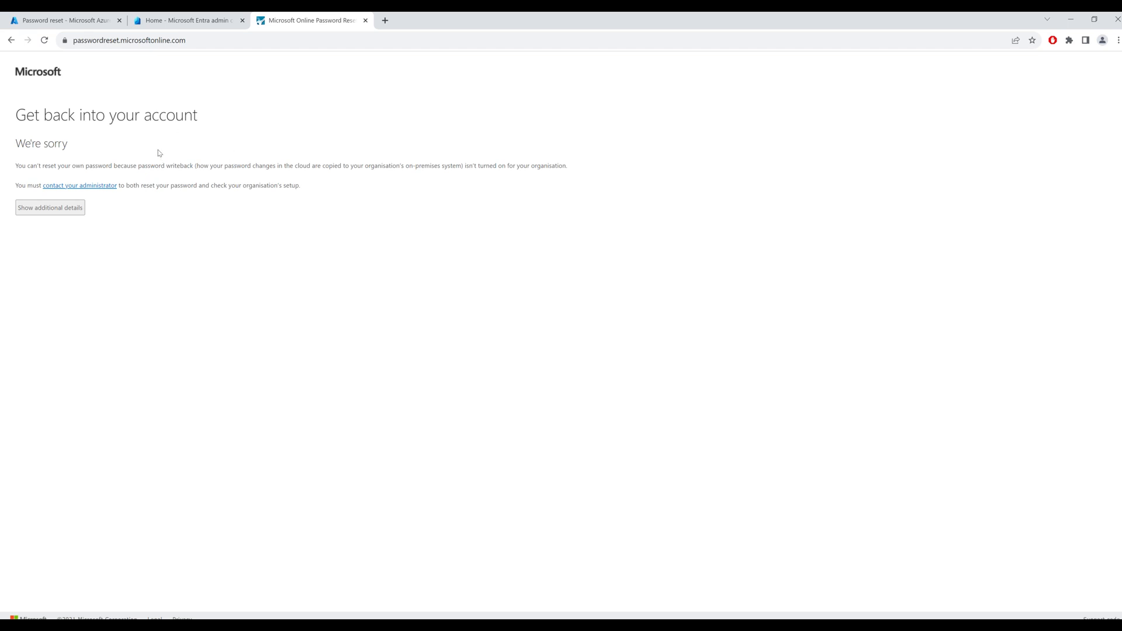
Back in the Azure portal, run the "User can't reset their password" troubleshooter for CloudSyncUser1
{"action": "left_click", "coordinate": [81, 25]}
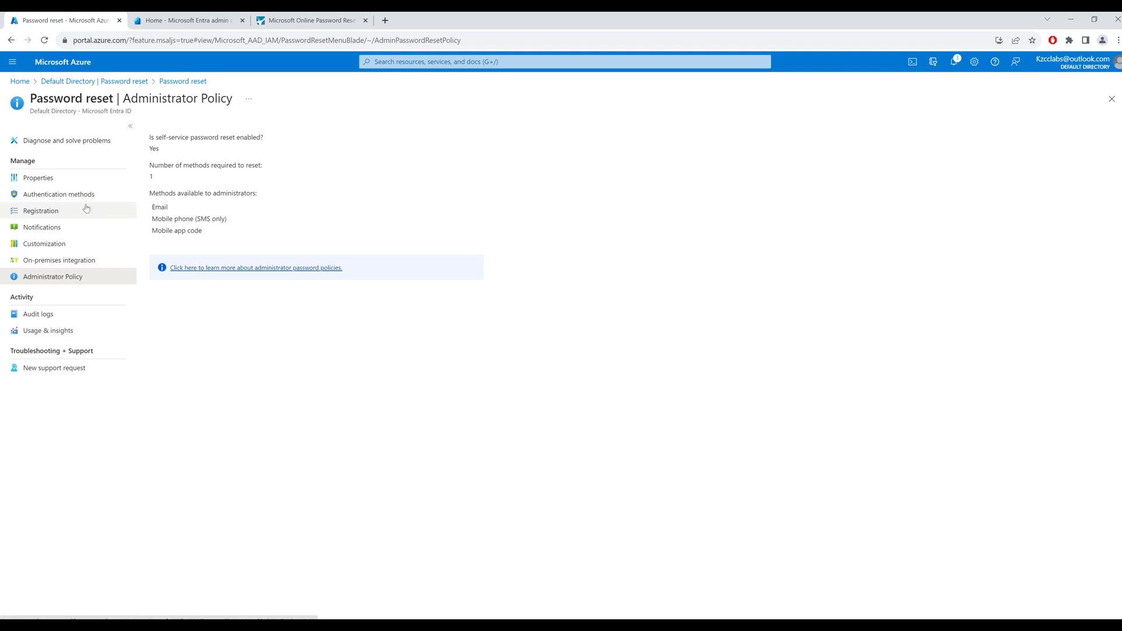
{"action": "left_click", "coordinate": [54, 146]}
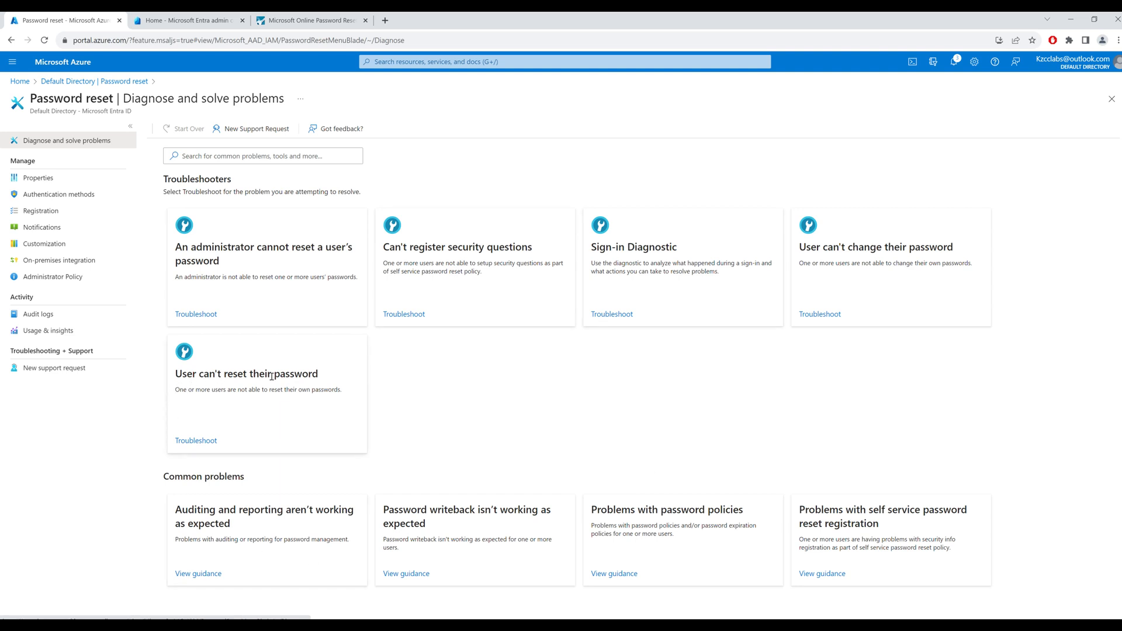
{"action": "left_click", "coordinate": [204, 442]}
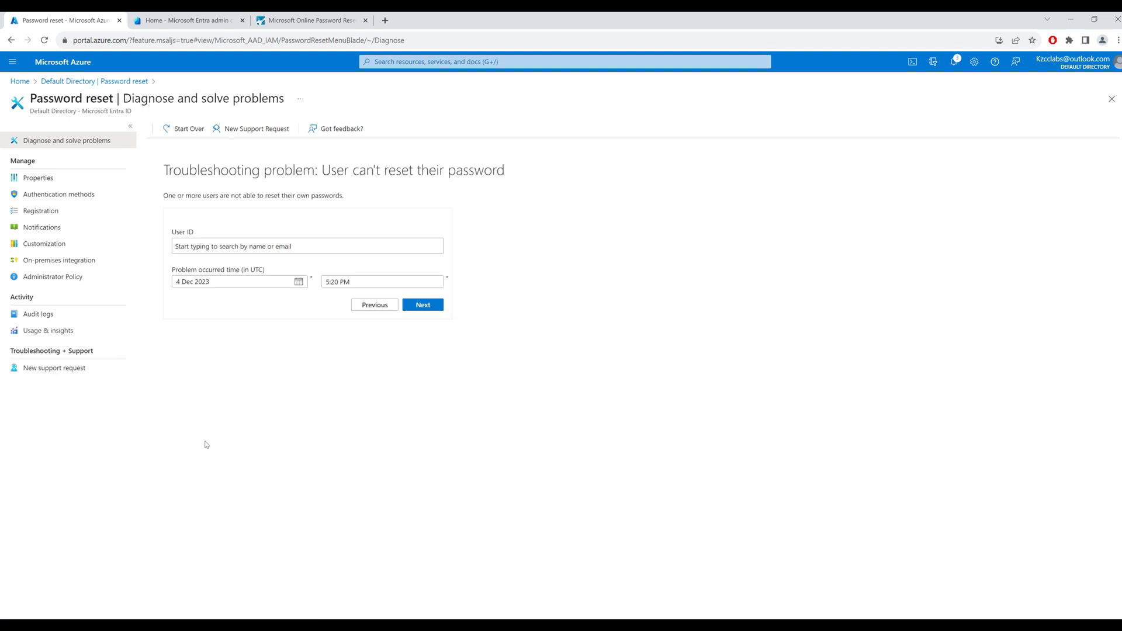
{"action": "left_click", "coordinate": [260, 248]}
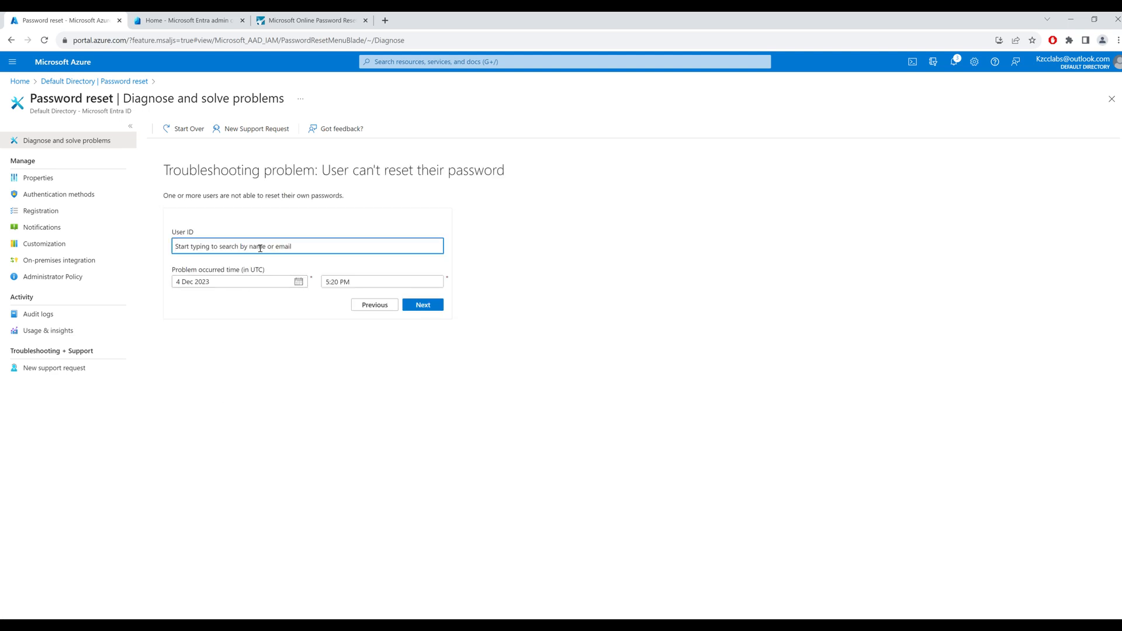
{"action": "type", "text": "CloudSyncUser1"}
{"action": "left_click", "coordinate": [240, 268]}
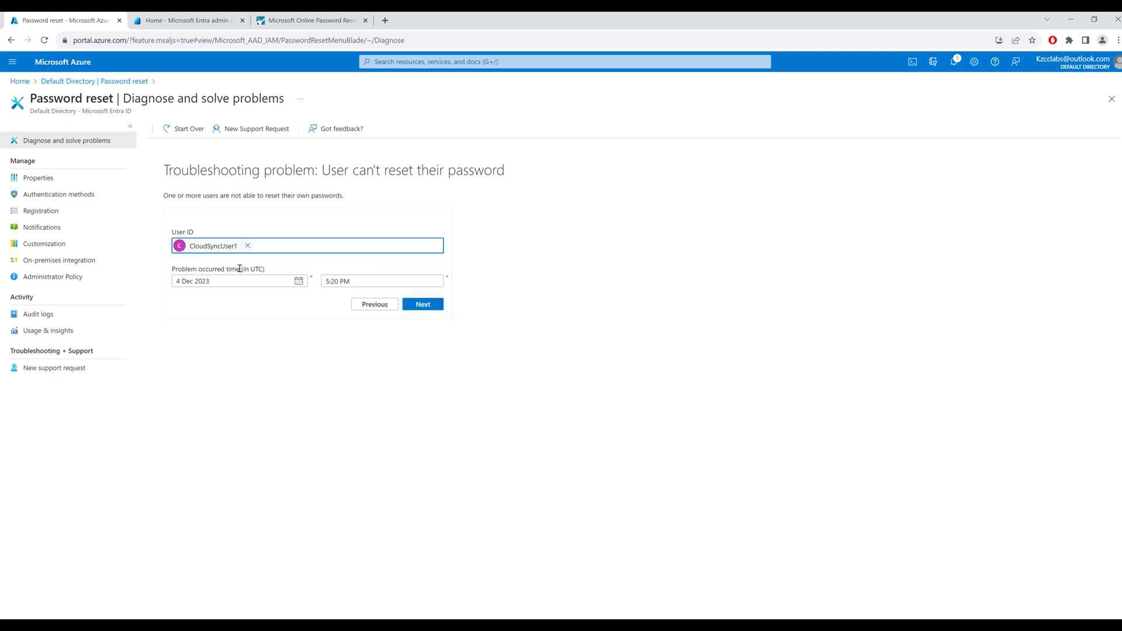
{"action": "left_click", "coordinate": [426, 304]}
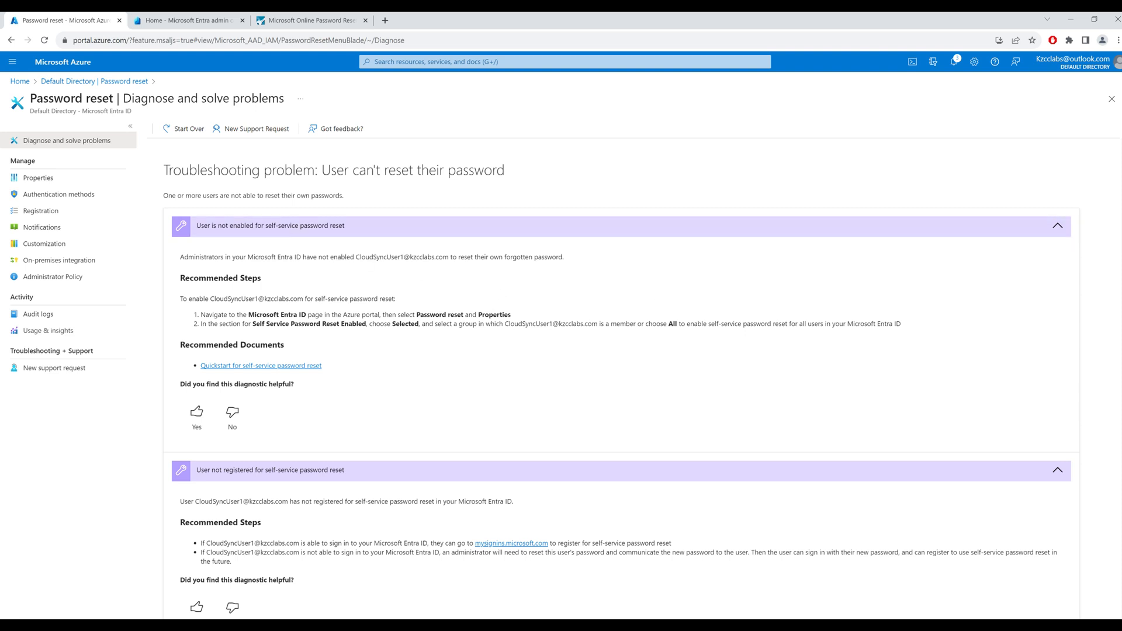
{"action": "left_click", "coordinate": [1117, 40]}
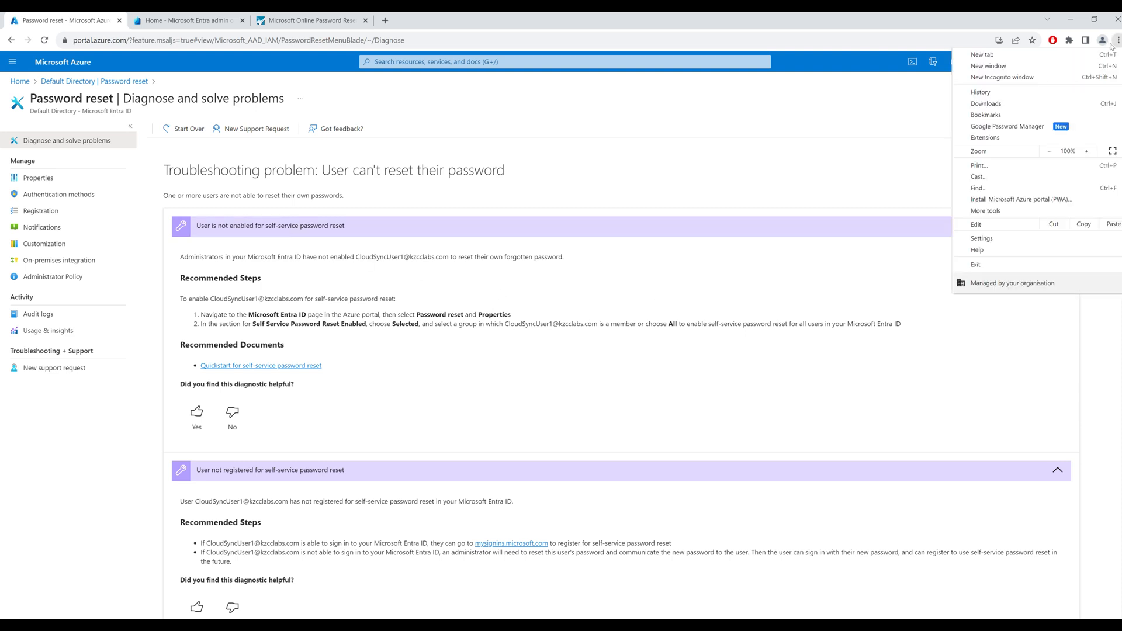
{"action": "left_click", "coordinate": [1011, 77]}
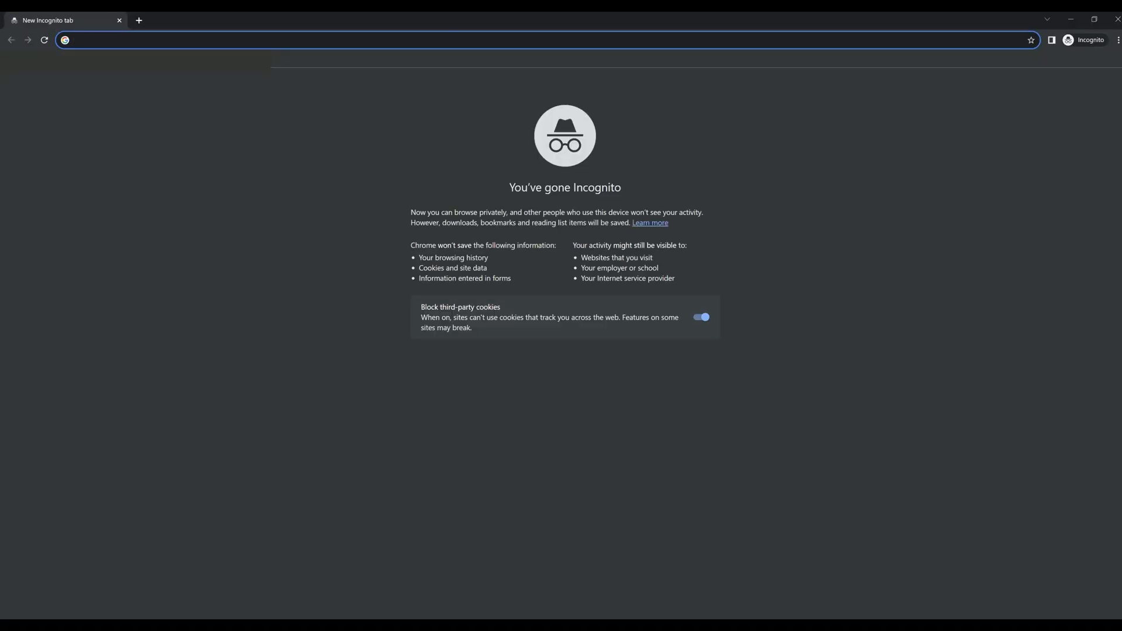
{"action": "type", "text": "http"}
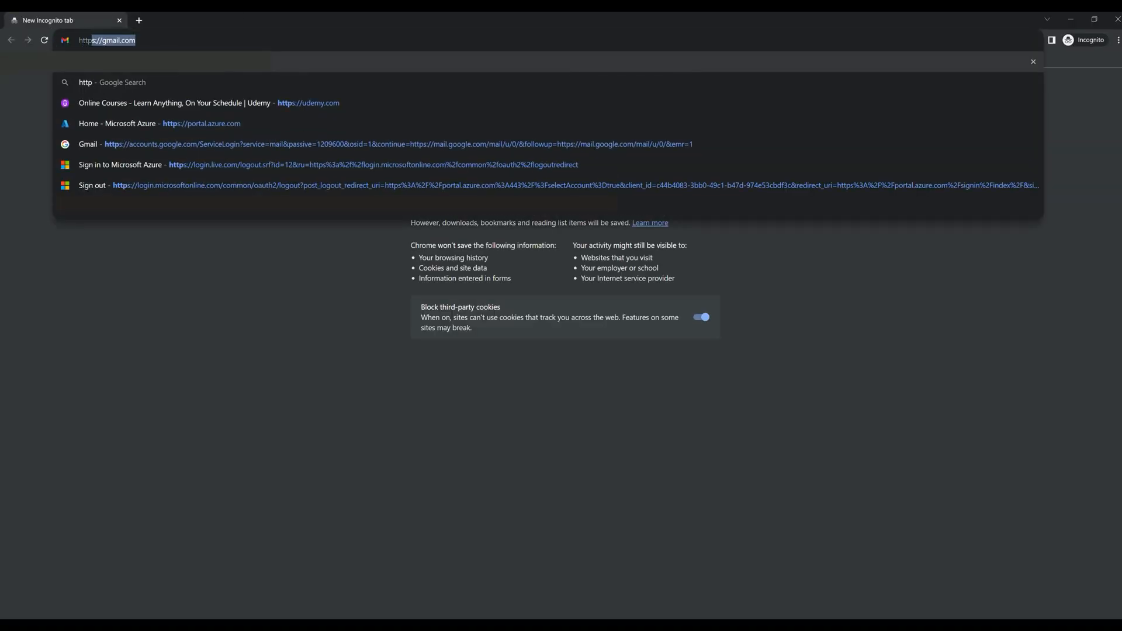
{"action": "type", "text": "s://"}
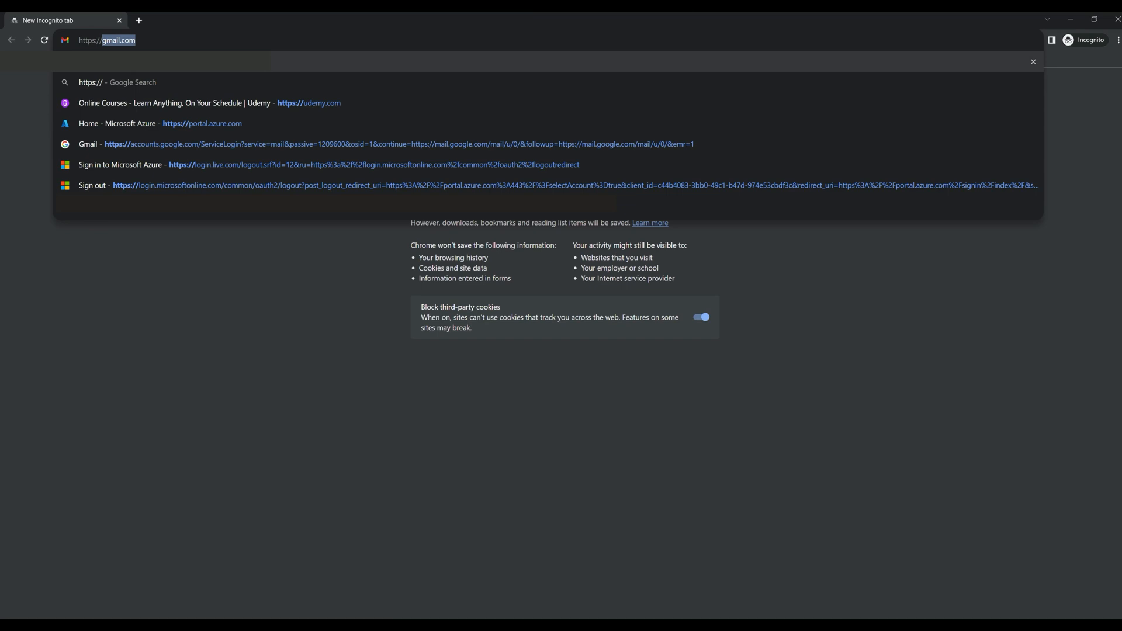
{"action": "type", "text": "aka"}
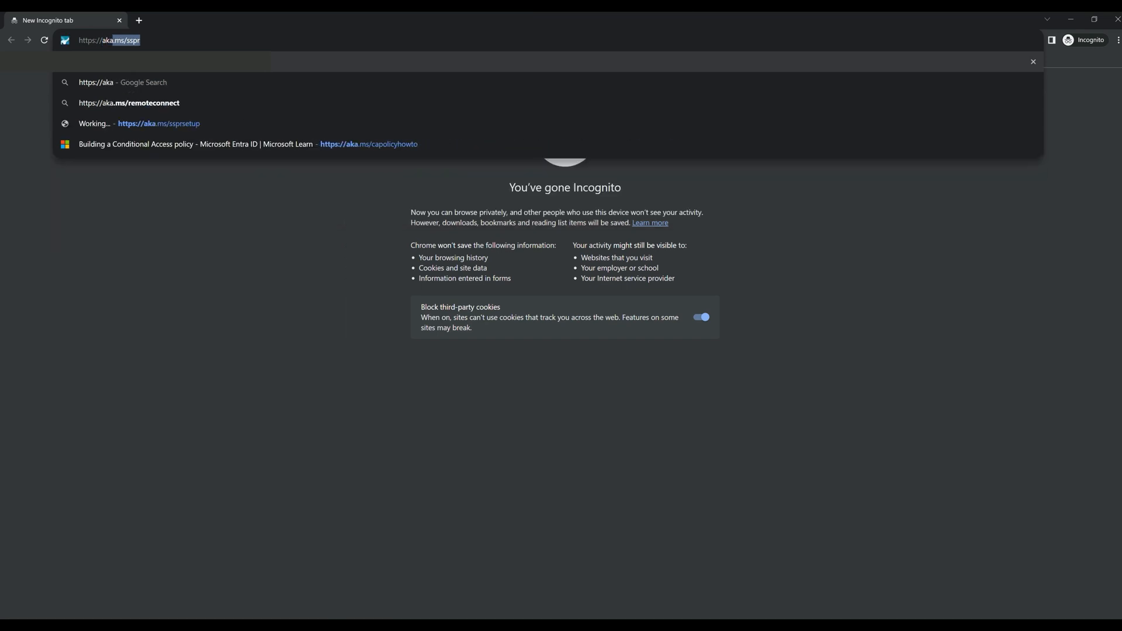
{"action": "key", "text": "End"}
{"action": "type", "text": "s"}
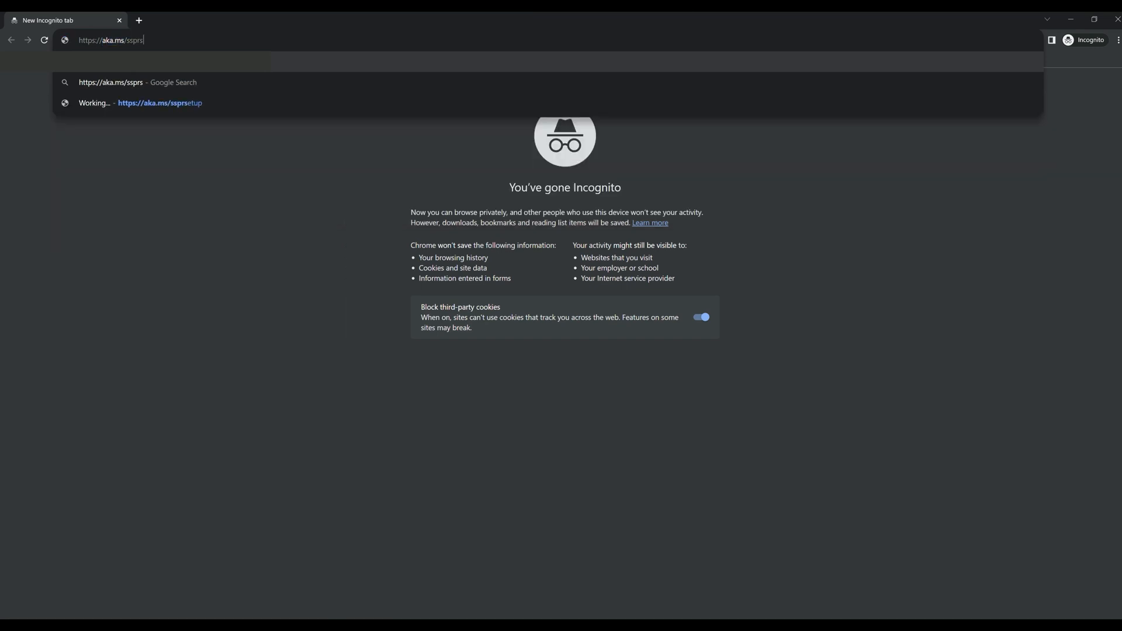
{"action": "key", "text": "Return"}
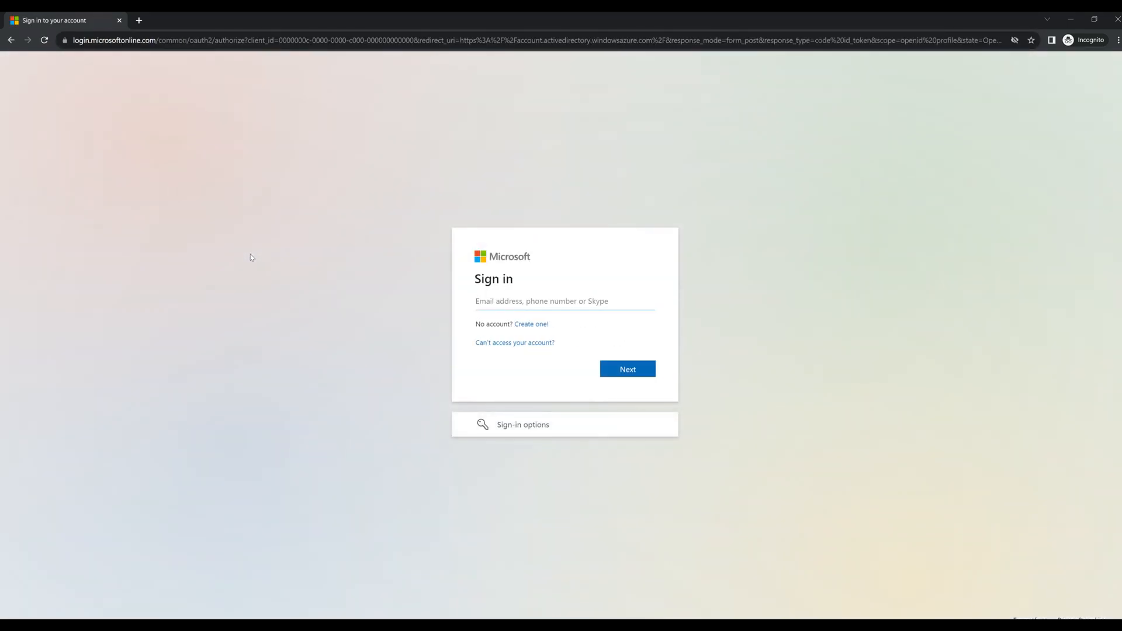
Sign in with the cloud-synced test user's email address and account password
{"action": "left_click", "coordinate": [639, 377]}
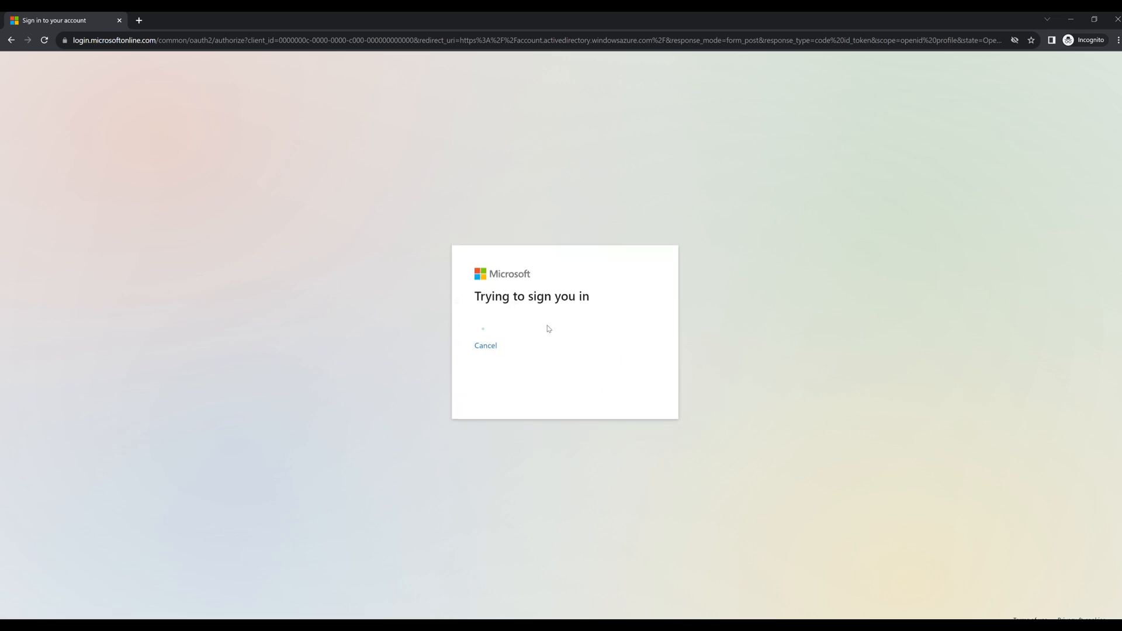
{"action": "type", "text": "••••••••"}
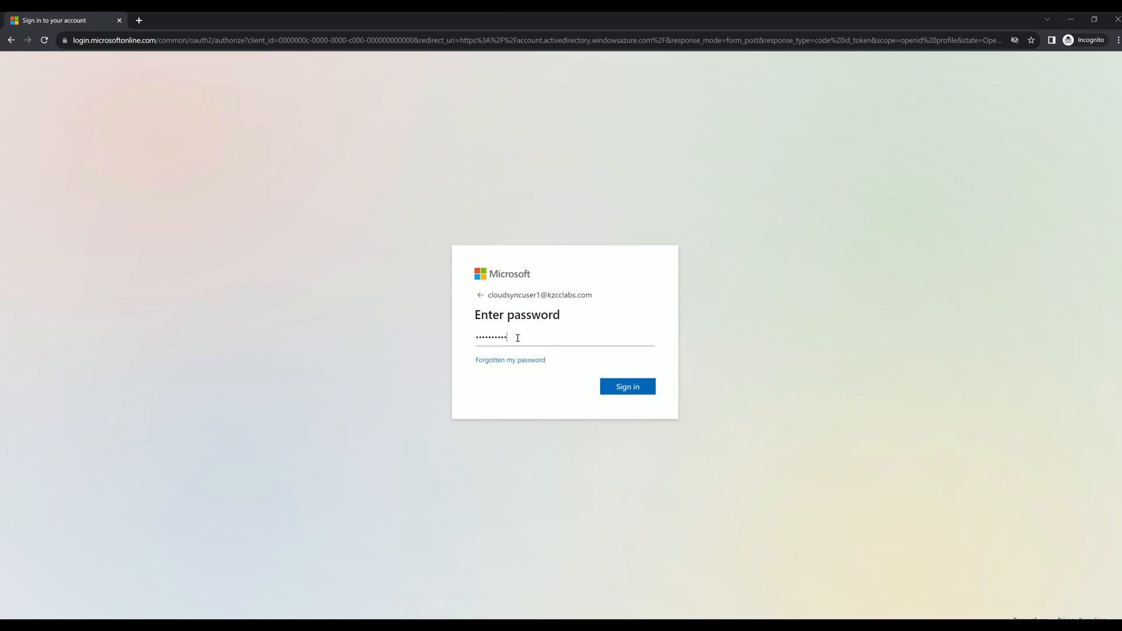
{"action": "left_click", "coordinate": [635, 388]}
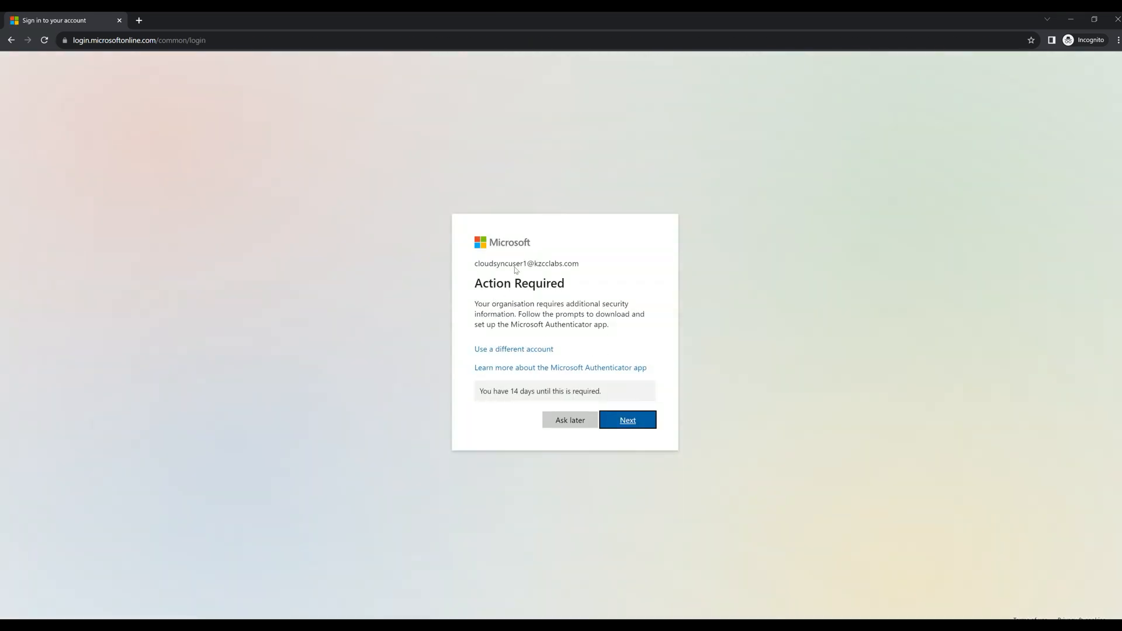
Accept the additional security information request and set up Microsoft Authenticator for the account, continuing to the QR code pairing
{"action": "left_click", "coordinate": [635, 427]}
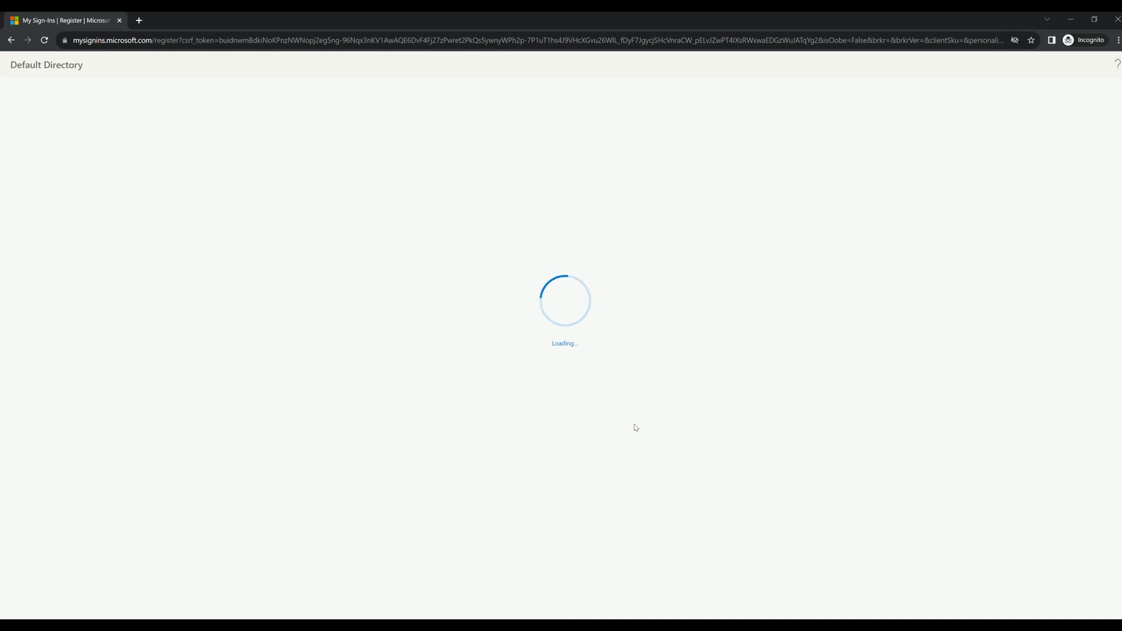
{"action": "left_click", "coordinate": [722, 271]}
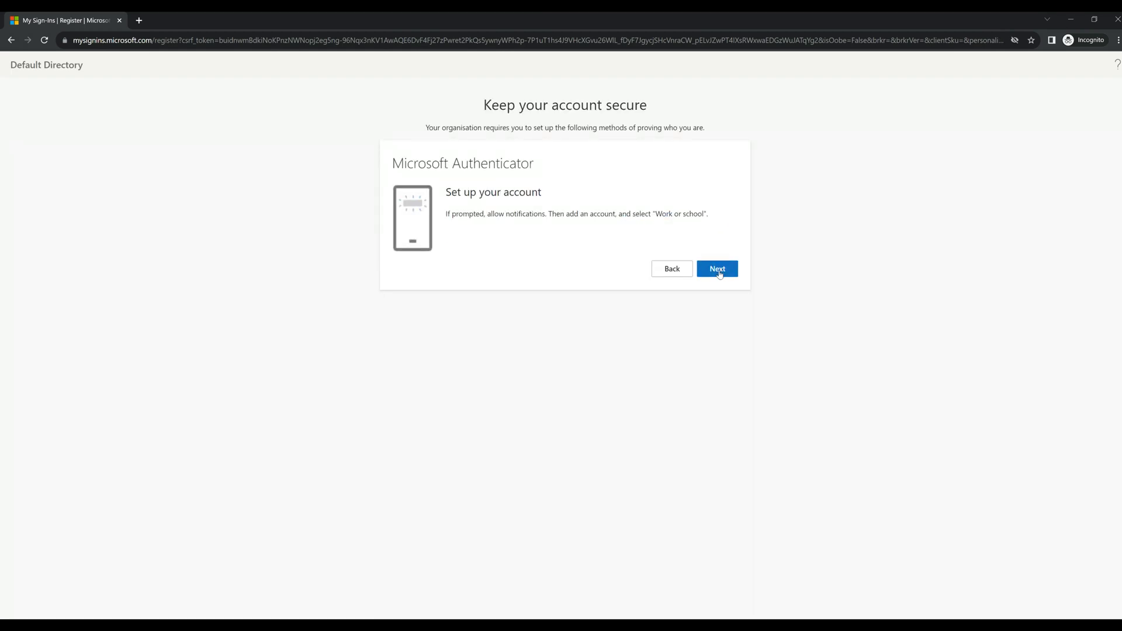
{"action": "left_click", "coordinate": [721, 274]}
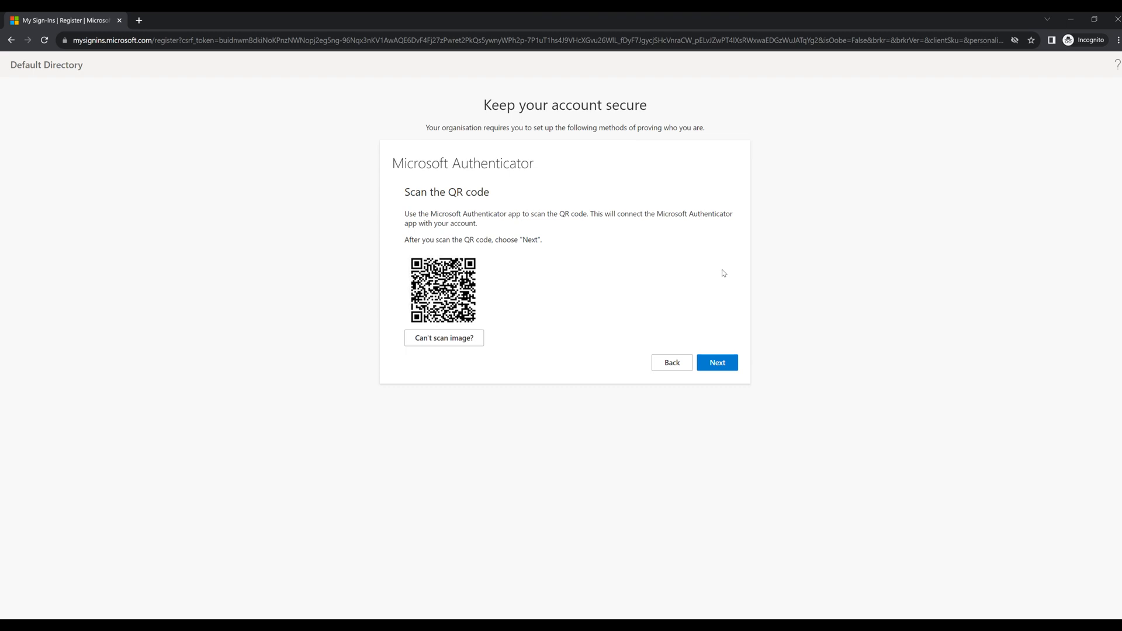
{"action": "left_click", "coordinate": [444, 338]}
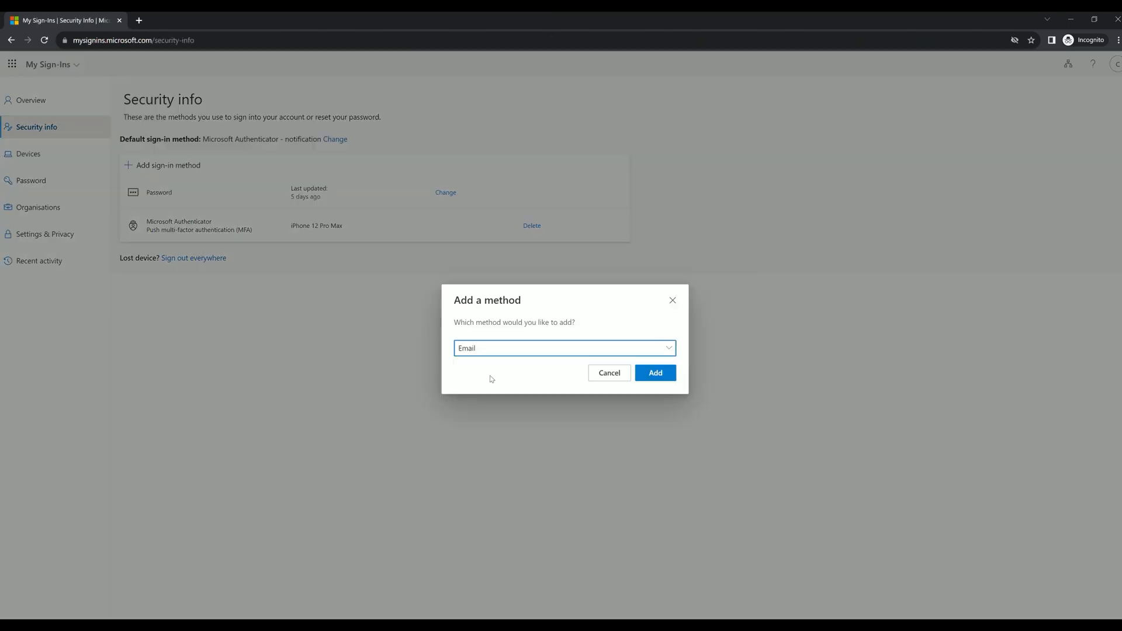
In Security info, discard the open add-method dialog and start adding a new sign-in method of type Email
{"action": "left_click", "coordinate": [613, 372]}
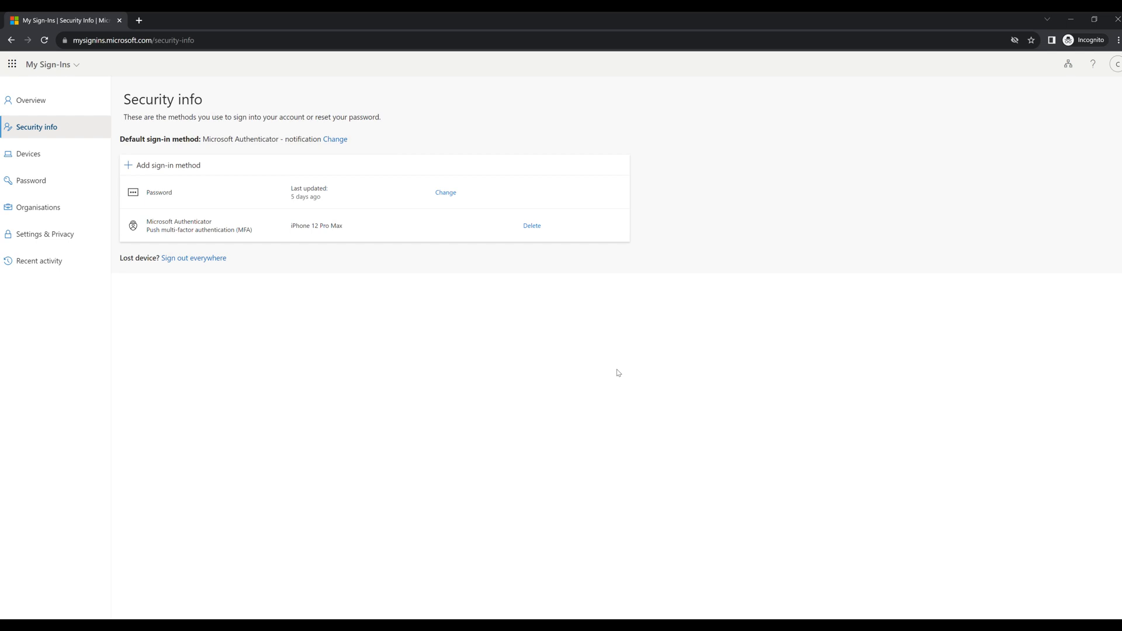
{"action": "left_click", "coordinate": [171, 166]}
{"action": "left_click", "coordinate": [558, 349]}
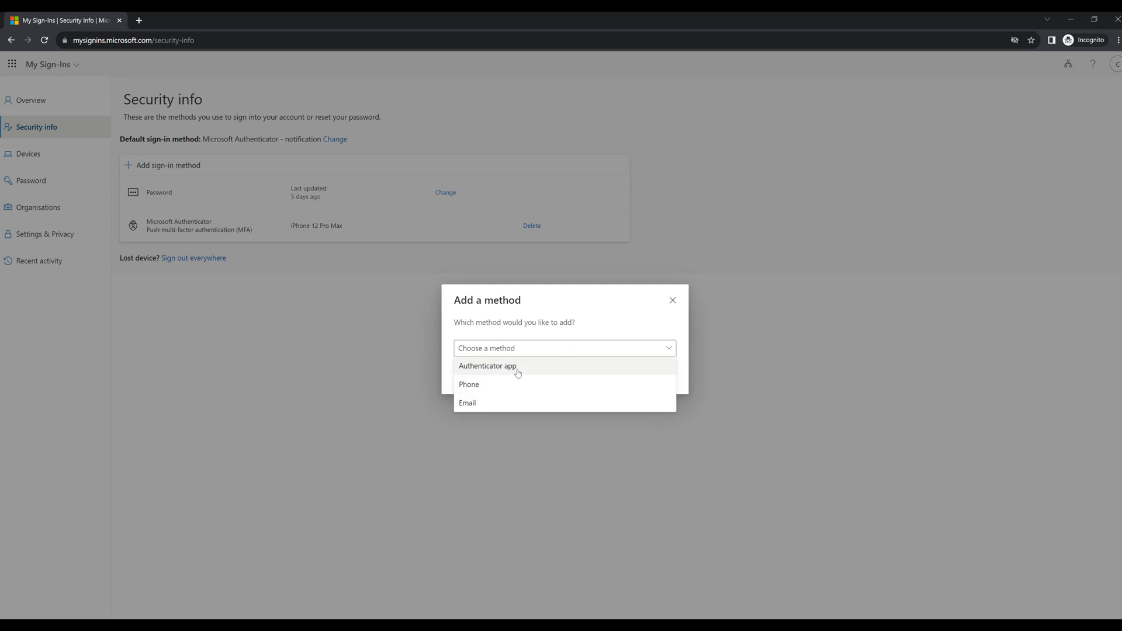
{"action": "left_click", "coordinate": [482, 403]}
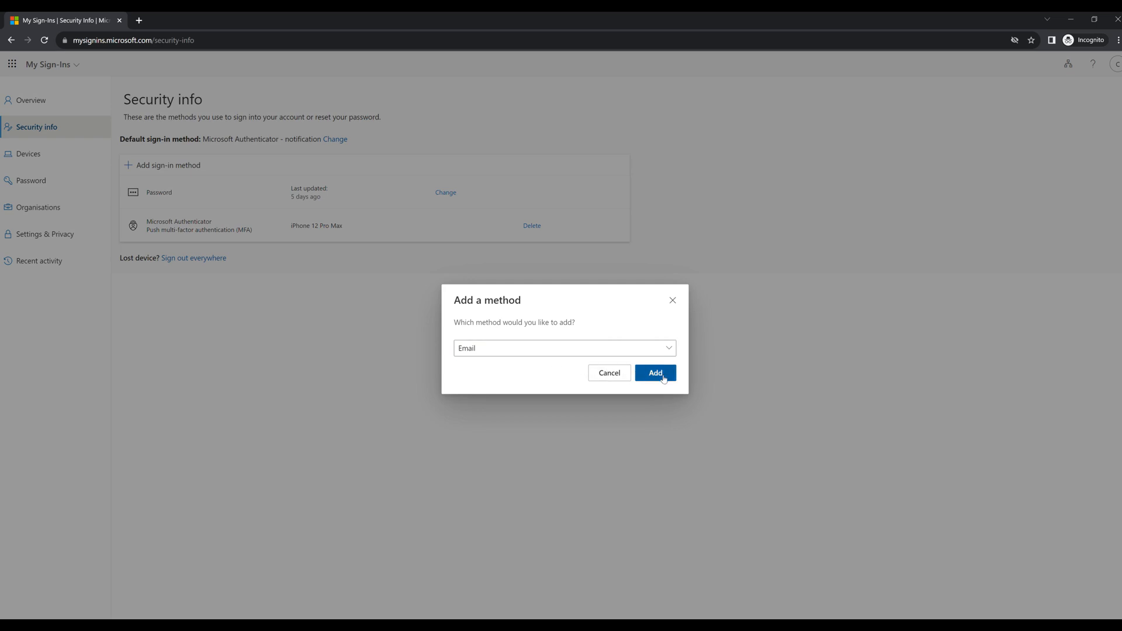
{"action": "left_click", "coordinate": [664, 379]}
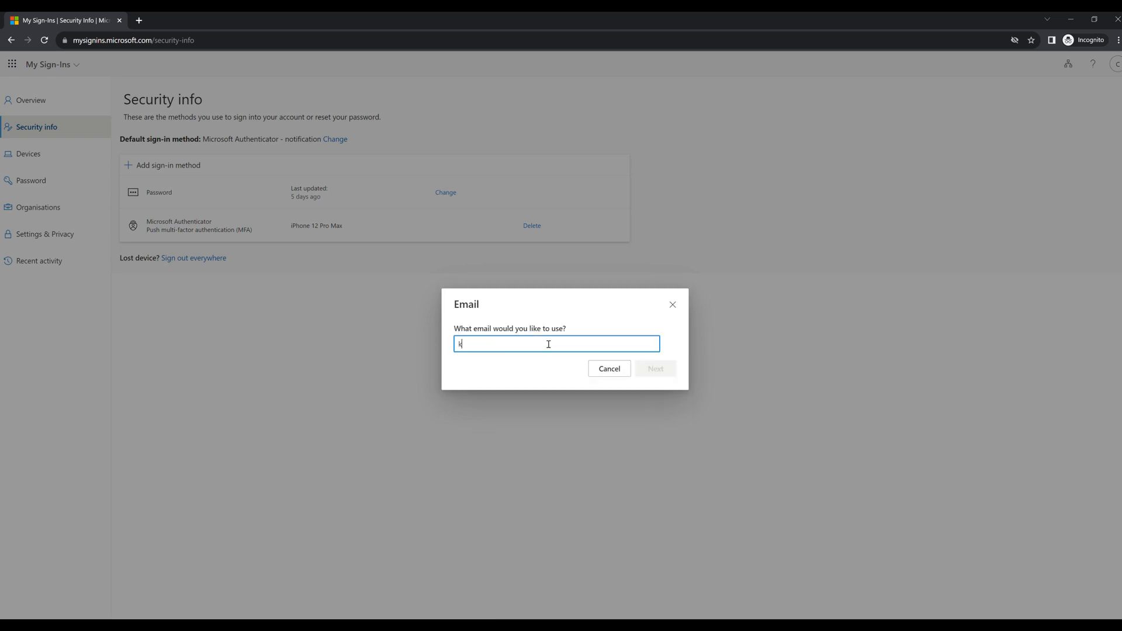
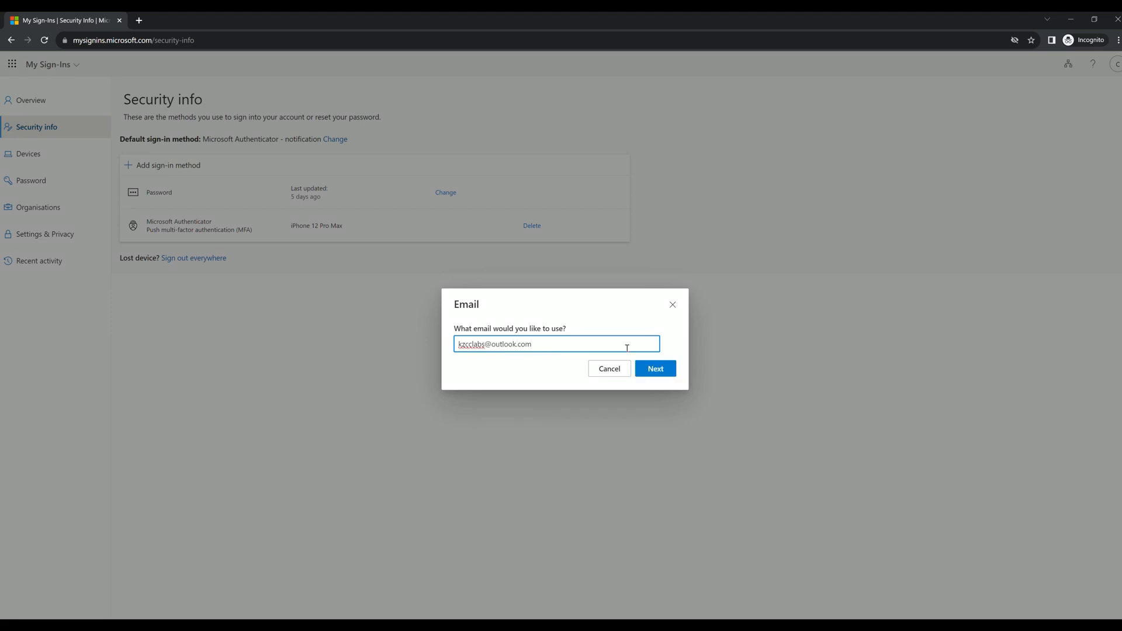
Register the alternative email address as the sign-in method and verify it with the emailed verification code
{"action": "left_click", "coordinate": [660, 365]}
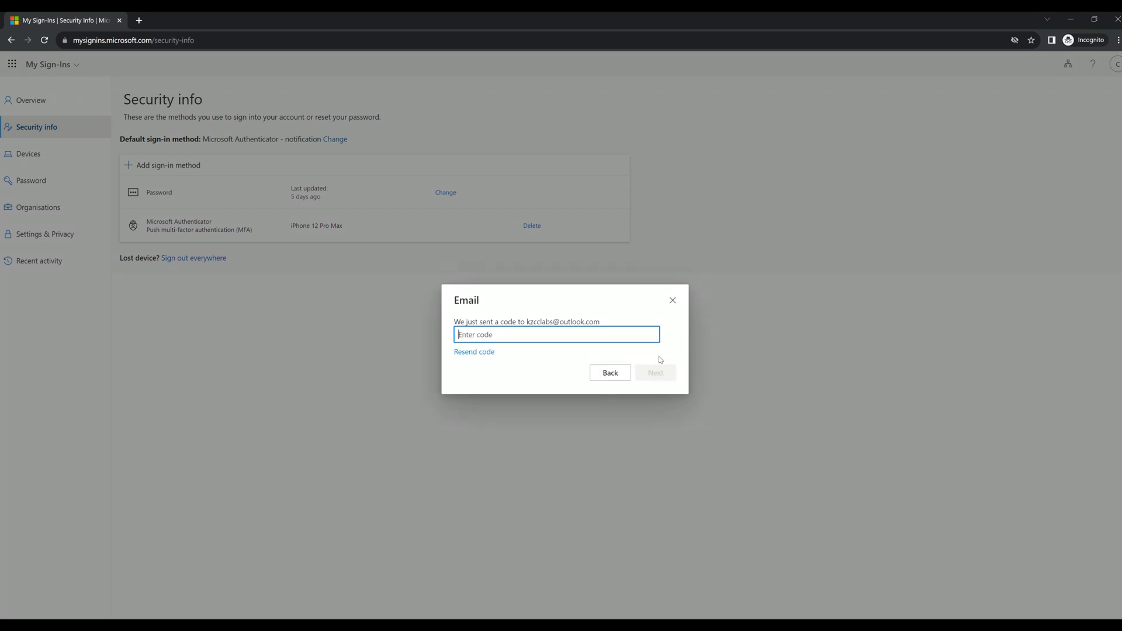
{"action": "left_click", "coordinate": [669, 378]}
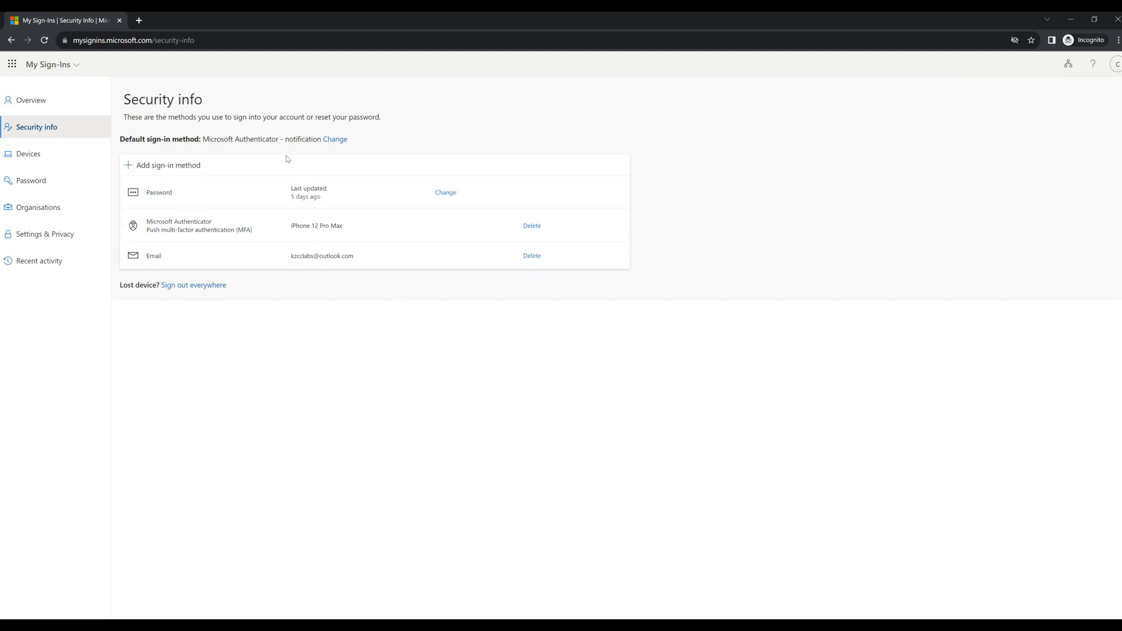
{"action": "left_click", "coordinate": [140, 21]}
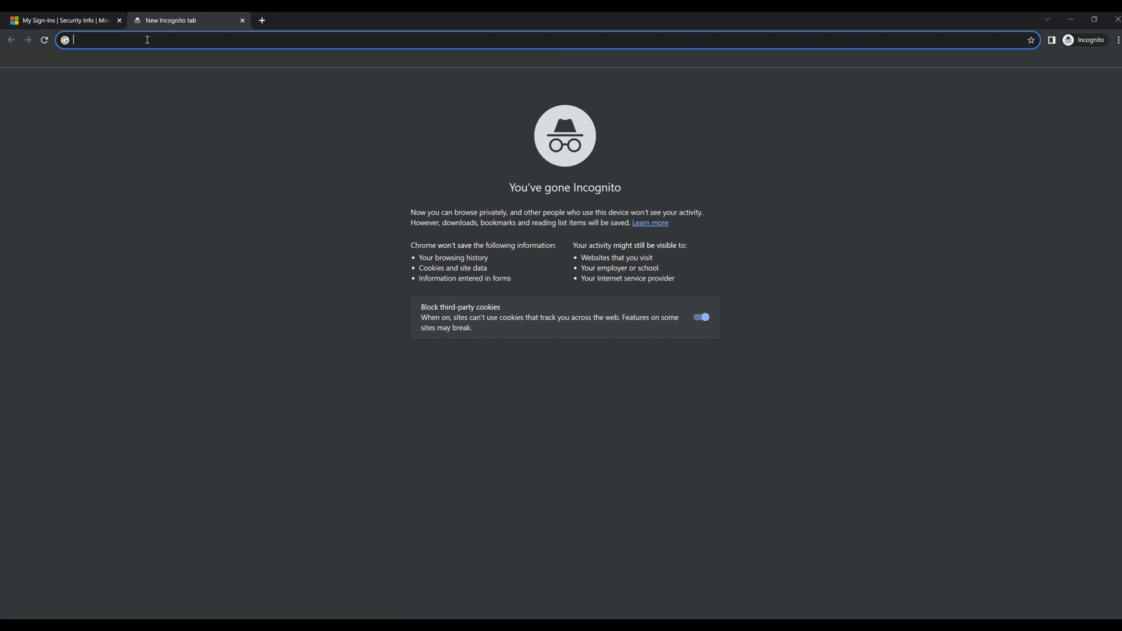
{"action": "type", "text": "https"}
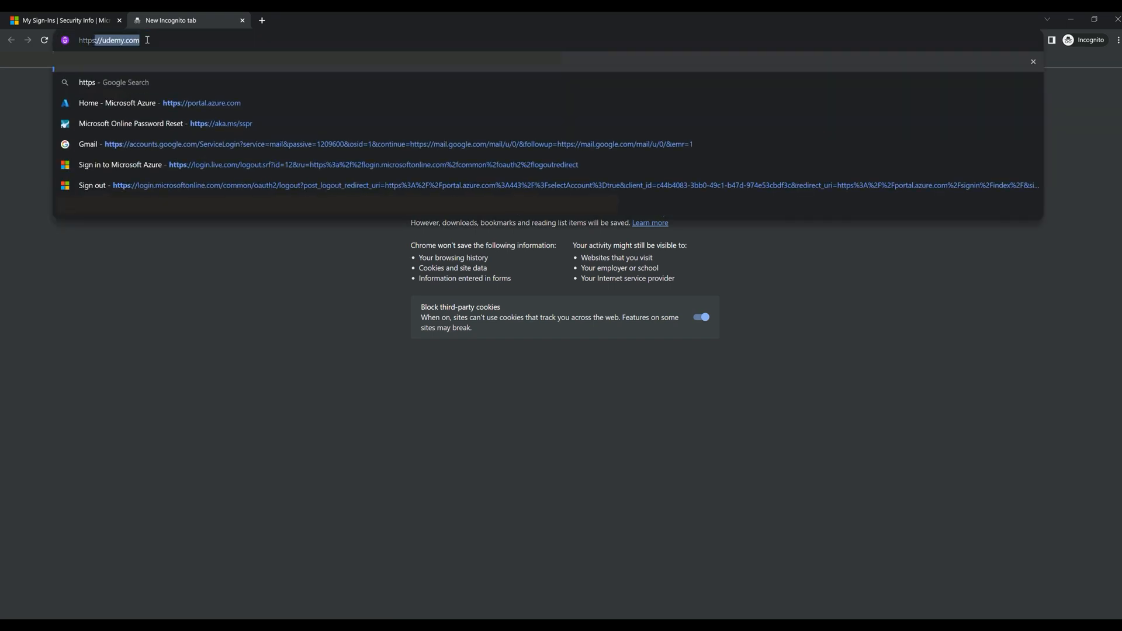
{"action": "type", "text": "://aka"}
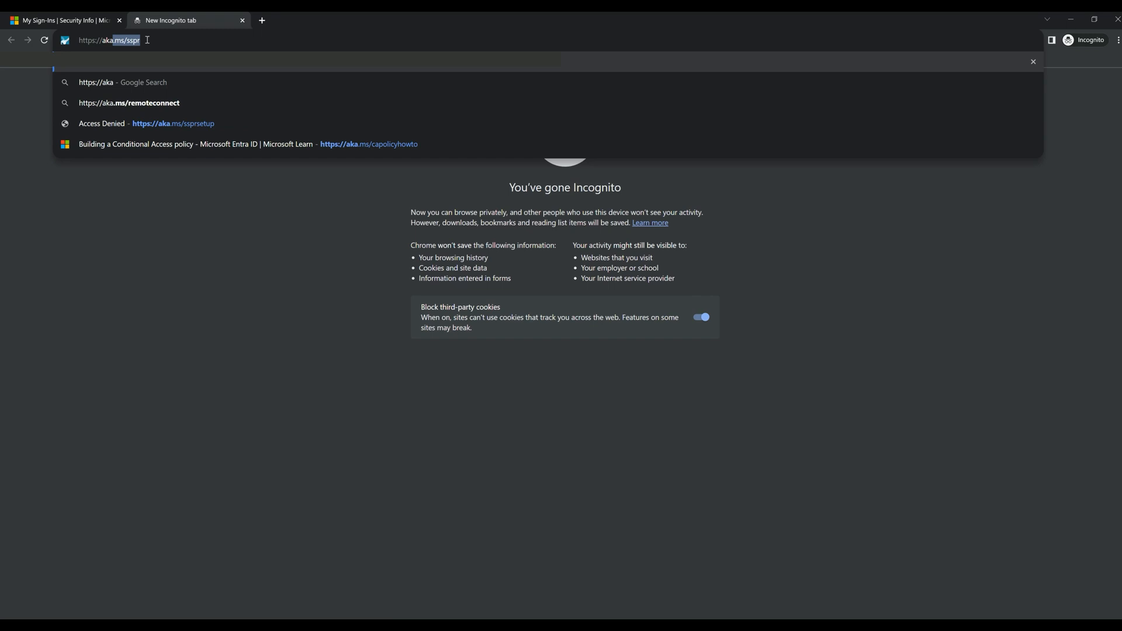
{"action": "key", "text": "Return"}
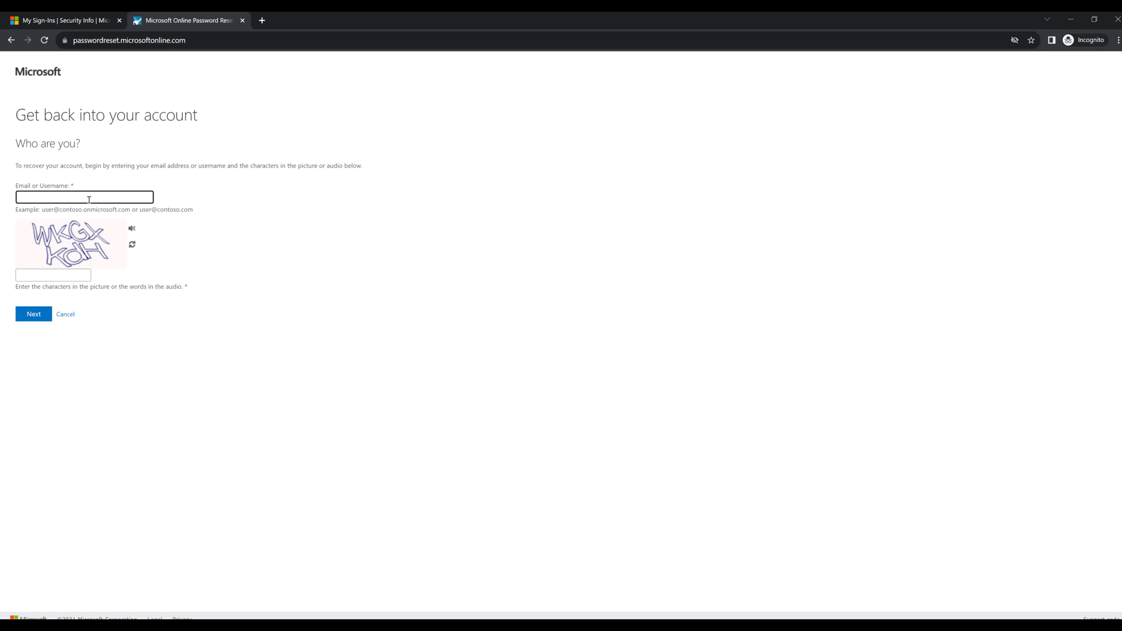
Start the account recovery by submitting the test user's email address and the CAPTCHA characters
{"action": "left_click", "coordinate": [64, 276]}
{"action": "type", "text": "WKGXKdH"}
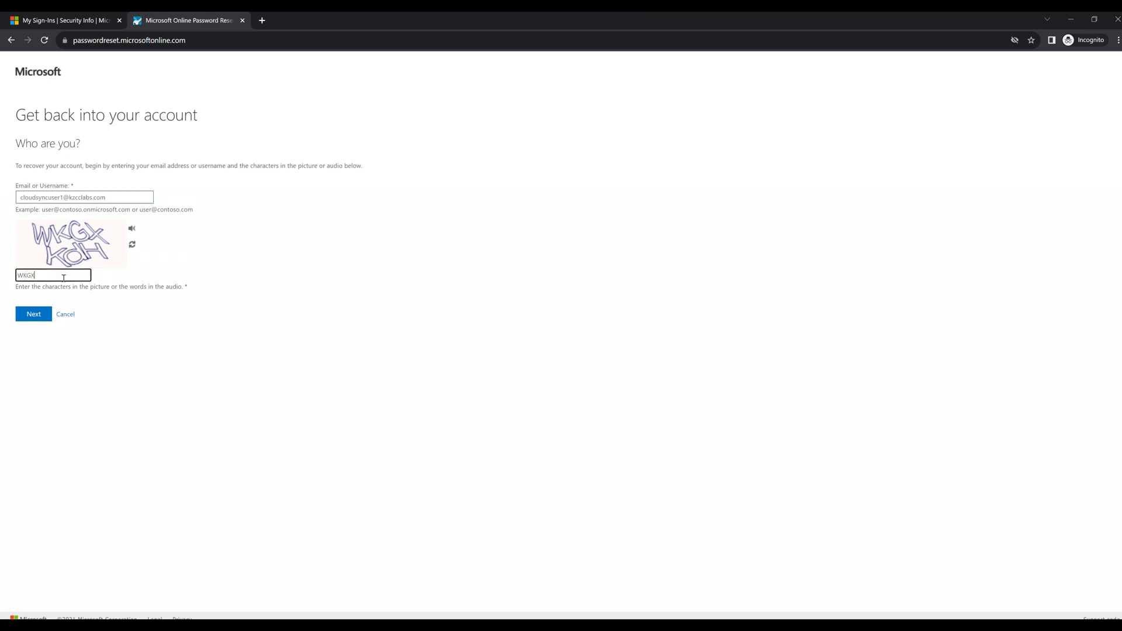
{"action": "left_click", "coordinate": [33, 315]}
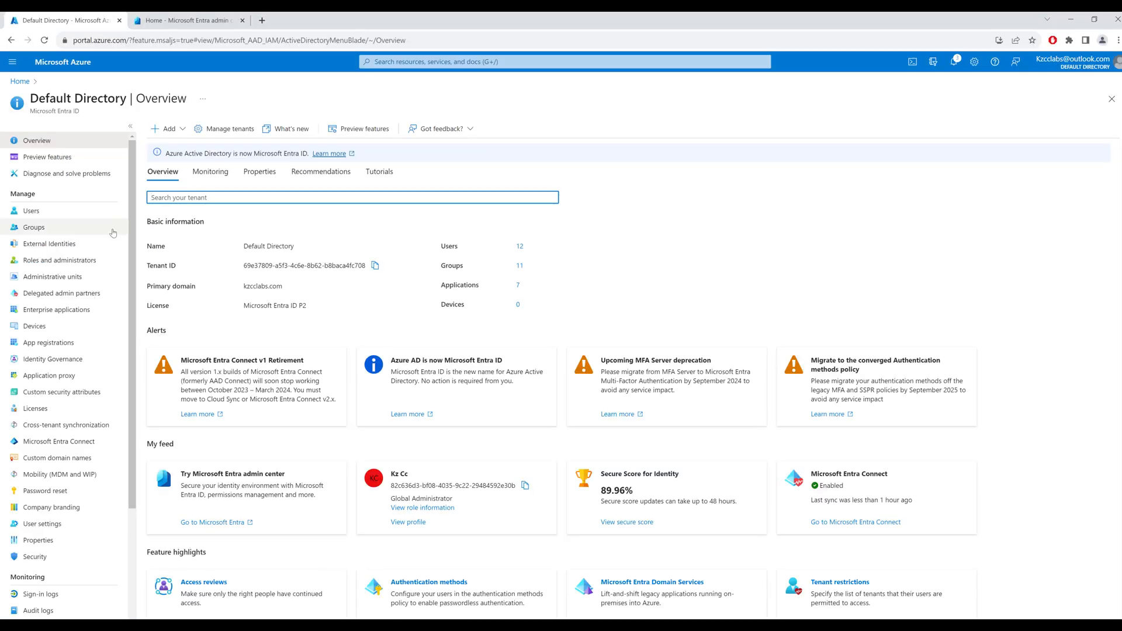
Switch to the Azure portal and open the On-premises integration settings of Password reset
{"action": "left_click", "coordinate": [45, 491]}
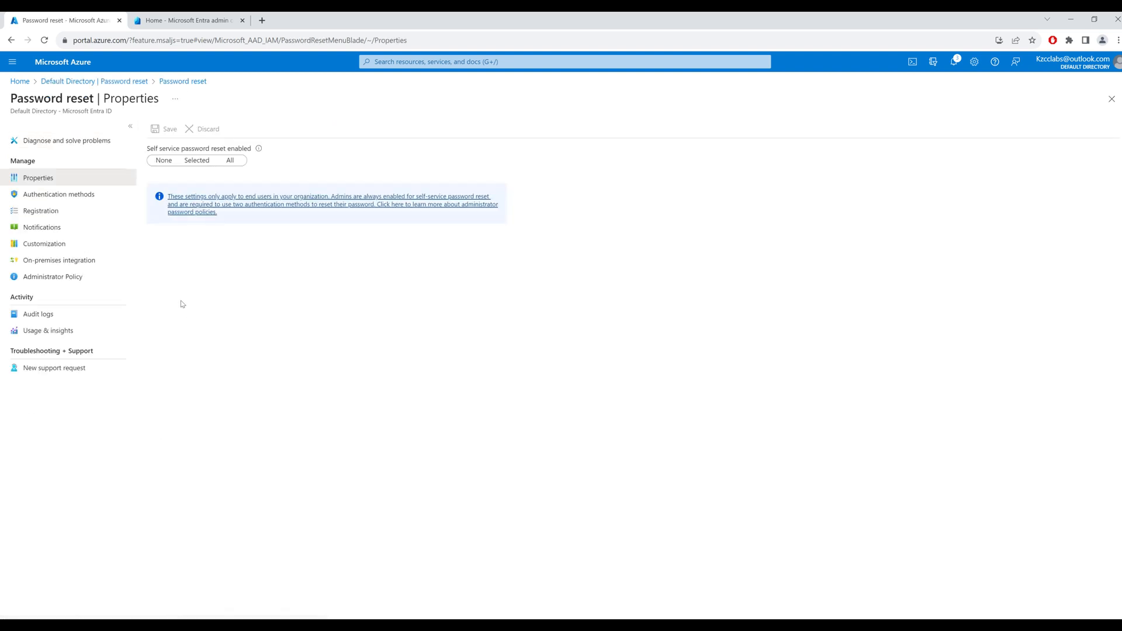
{"action": "left_click", "coordinate": [56, 266]}
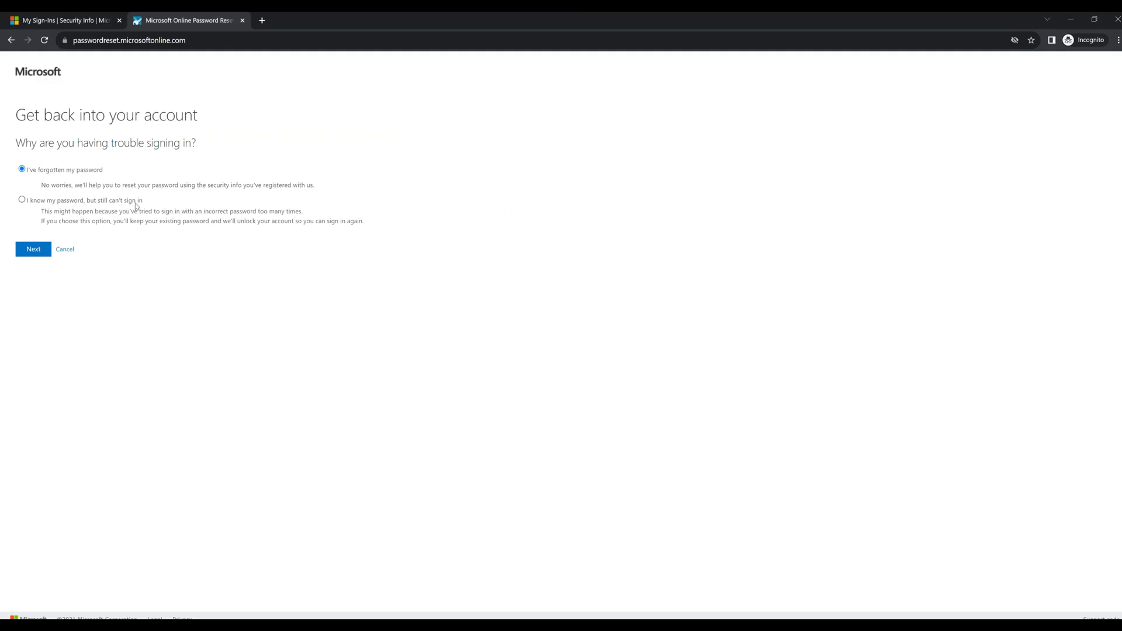
Back on the recovery page, continue with "I've forgotten my password" and verify identity with the authenticator app's verification code
{"action": "left_click", "coordinate": [38, 256]}
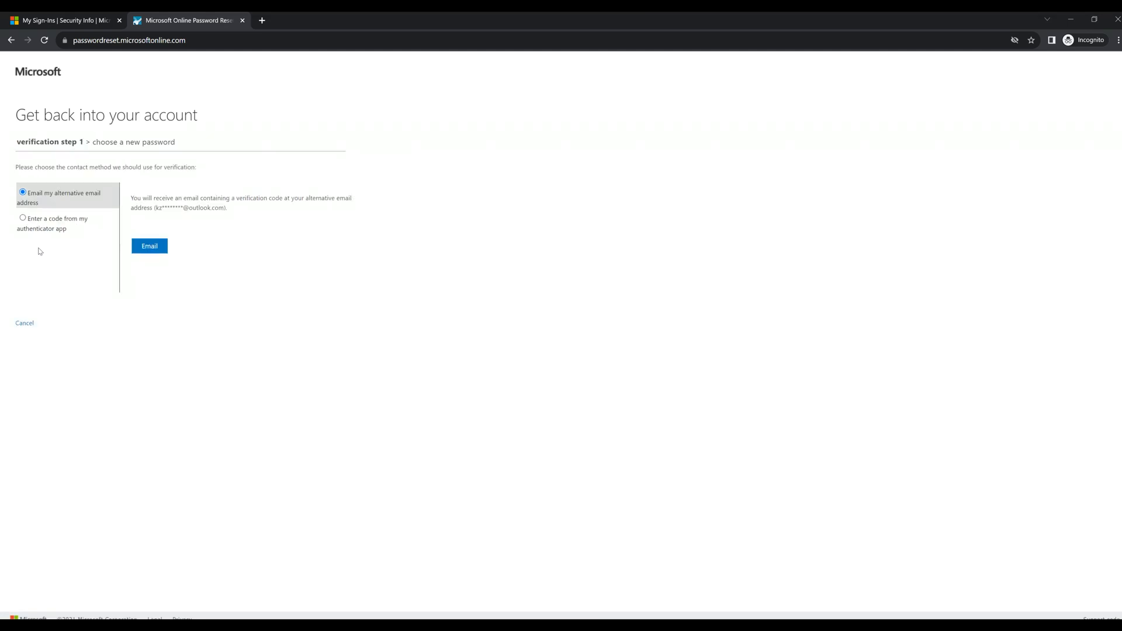
{"action": "left_click", "coordinate": [23, 219]}
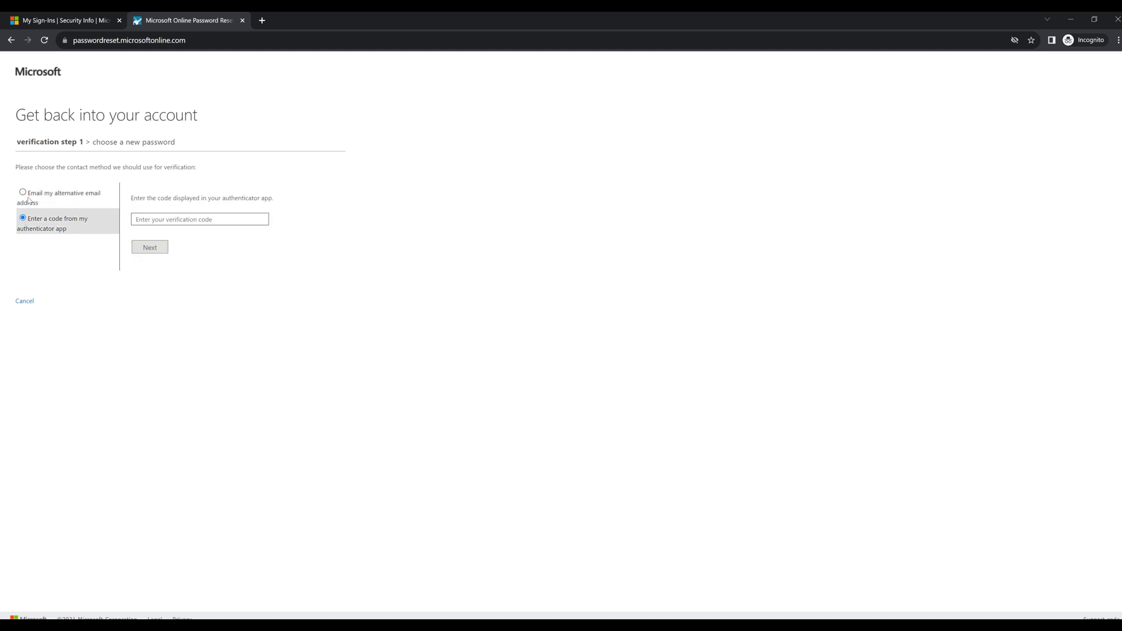
{"action": "left_click", "coordinate": [26, 194]}
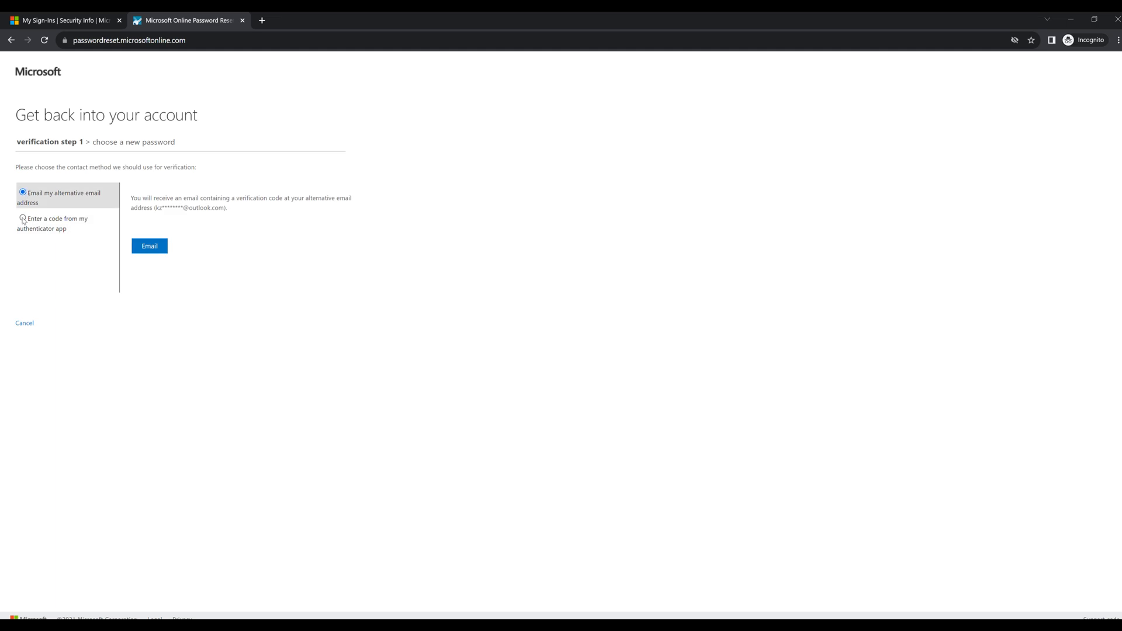
{"action": "left_click", "coordinate": [23, 220]}
{"action": "left_click", "coordinate": [166, 223]}
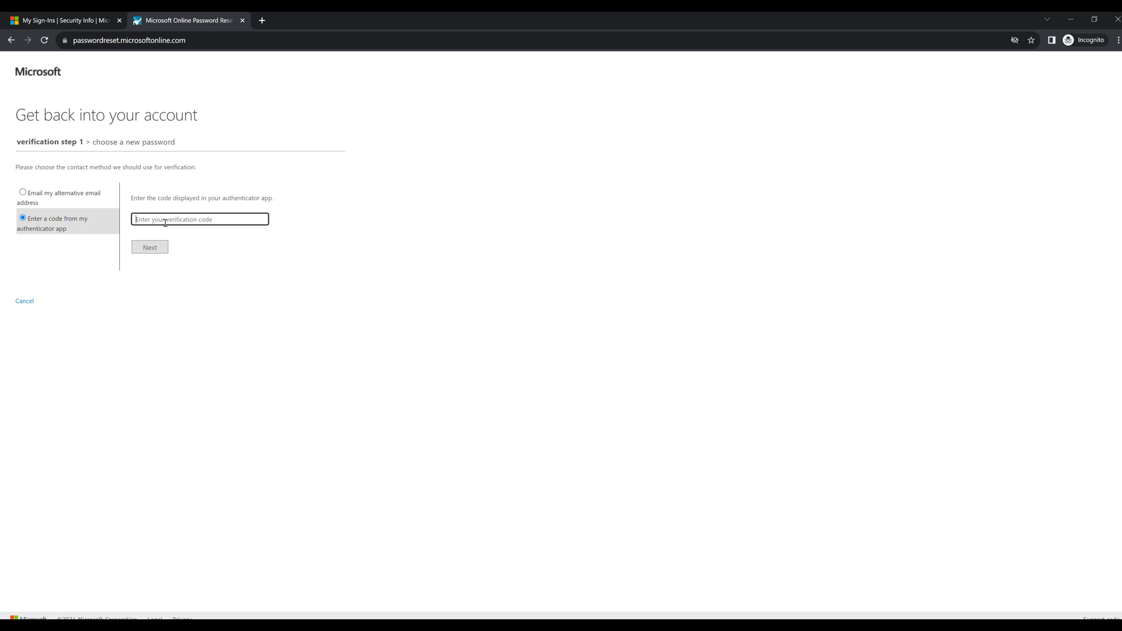
{"action": "left_click", "coordinate": [150, 248]}
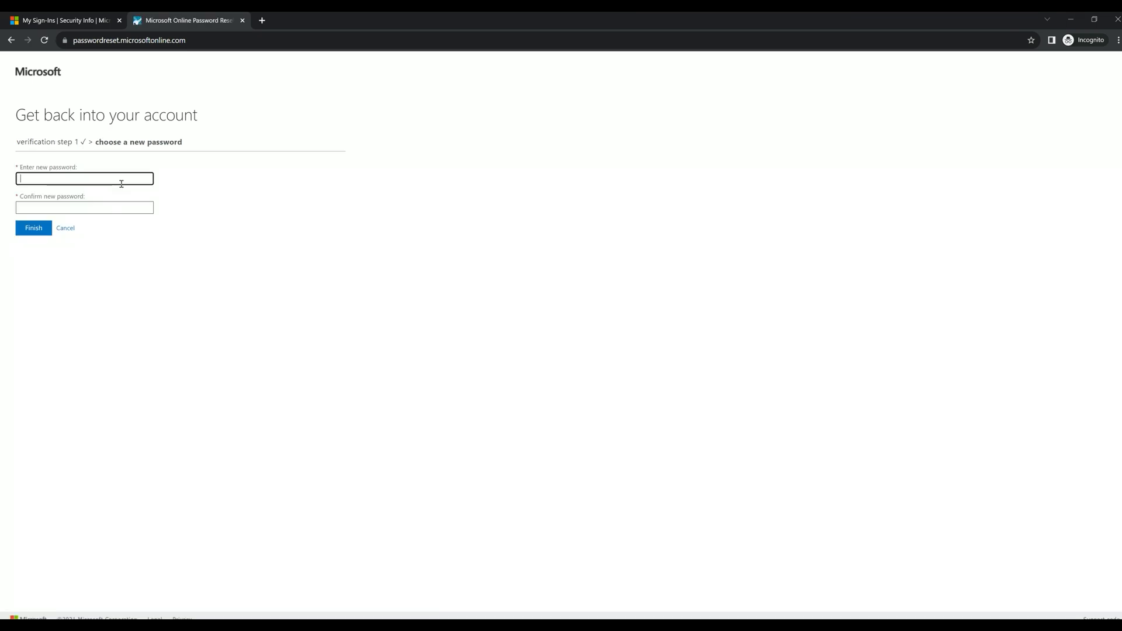
Enter and confirm the test user's new password, and finish the password reset
{"action": "type", "text": "•••••••••••"}
{"action": "key", "text": "Tab"}
{"action": "type", "text": "•••••••••••"}
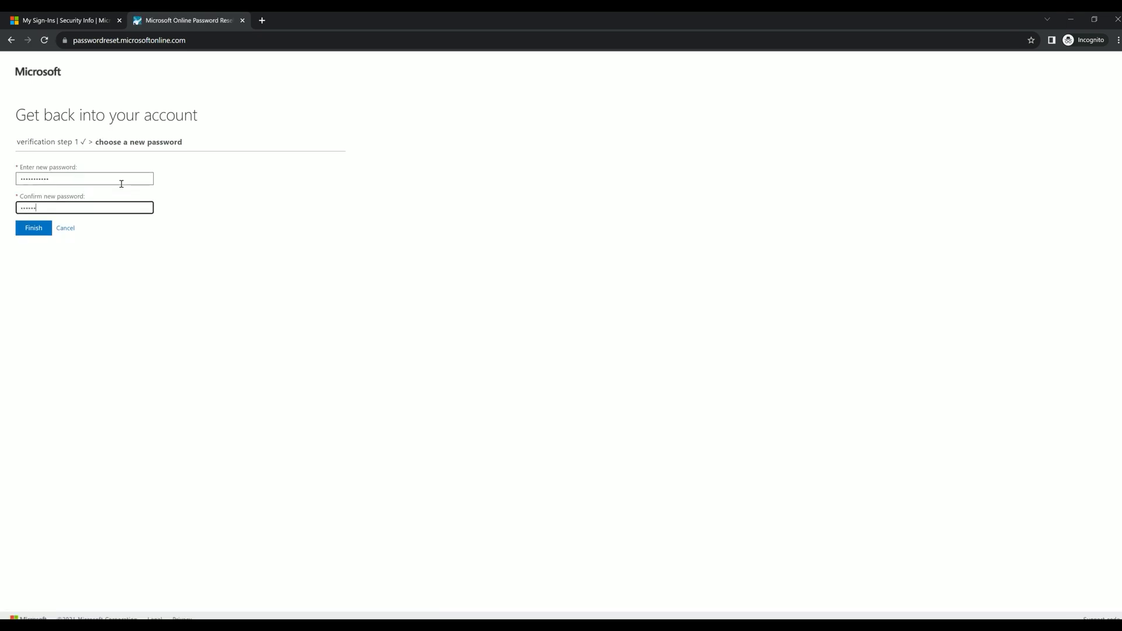
{"action": "left_click", "coordinate": [39, 228]}
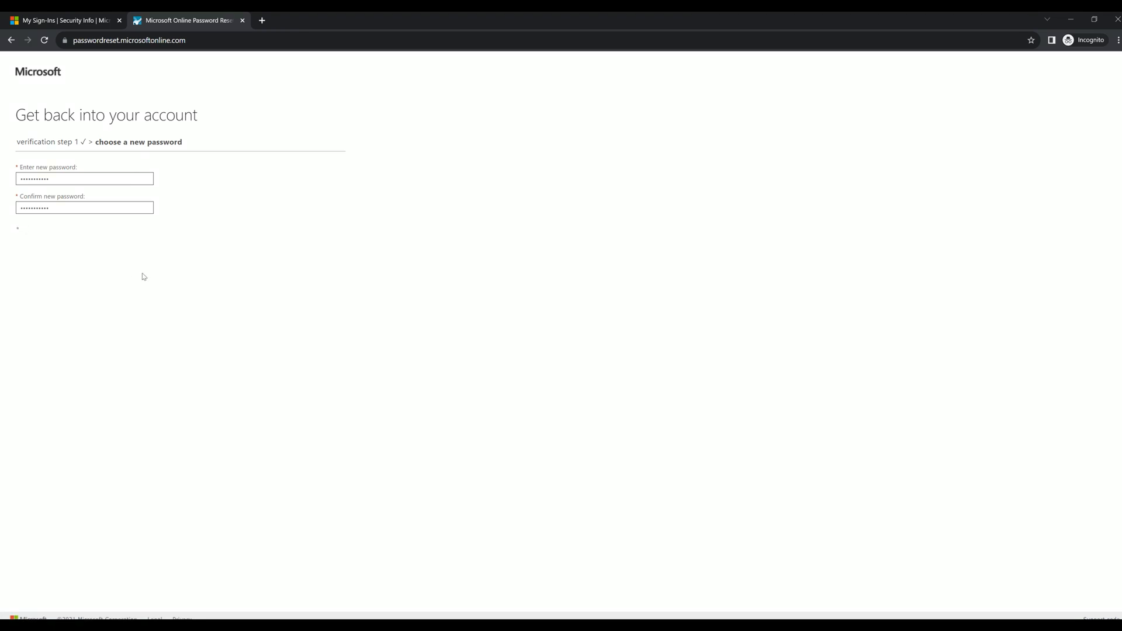